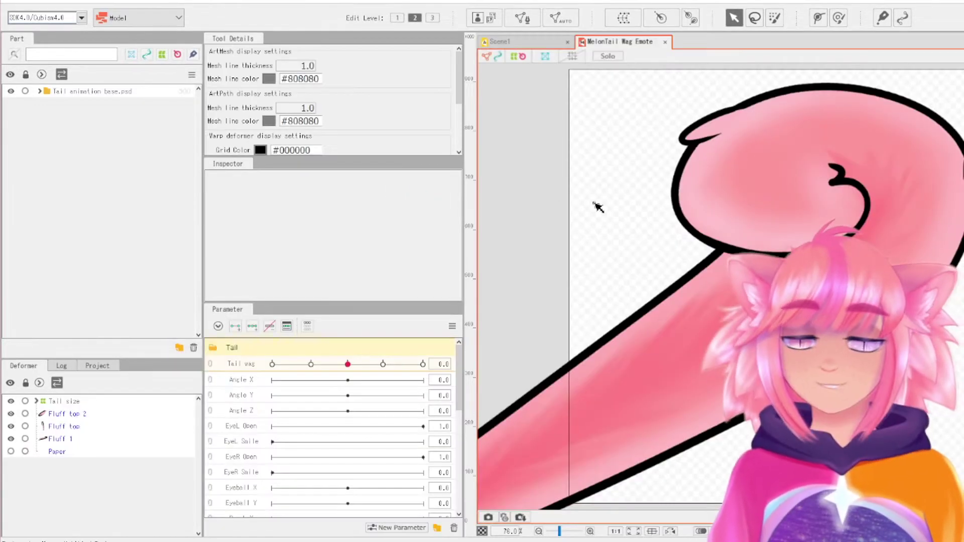
# Step: Select the Tail Base mesh and preview how it deforms across the Tail wag parameter's range
pyautogui.scroll(-4, 557, 213)
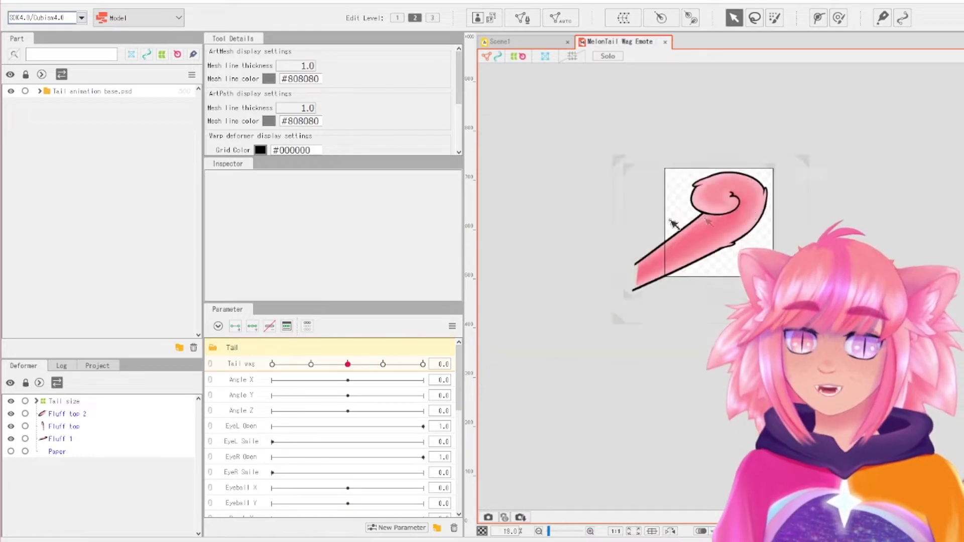
pyautogui.scroll(2, 673, 222)
pyautogui.scroll(-2, 777, 145)
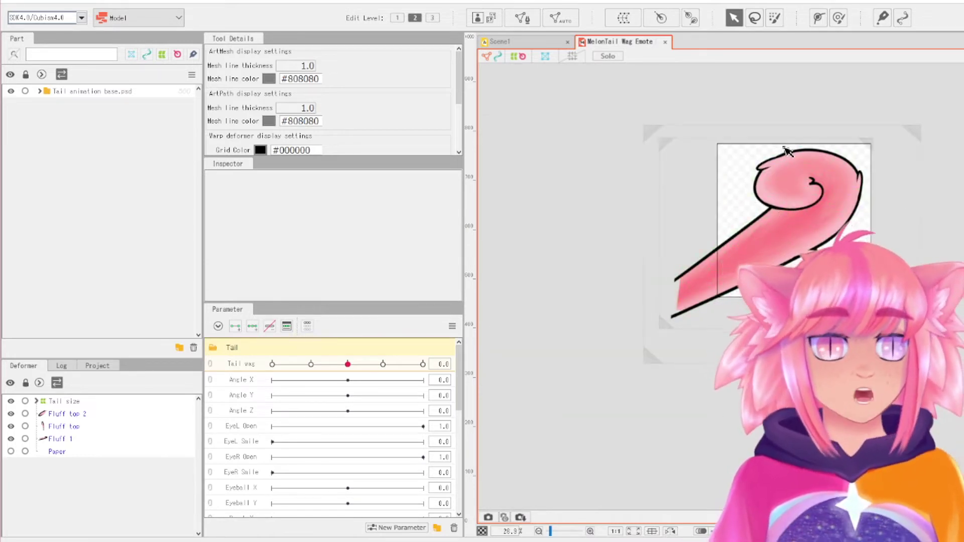
pyautogui.click(786, 150)
pyautogui.scroll(3, 809, 240)
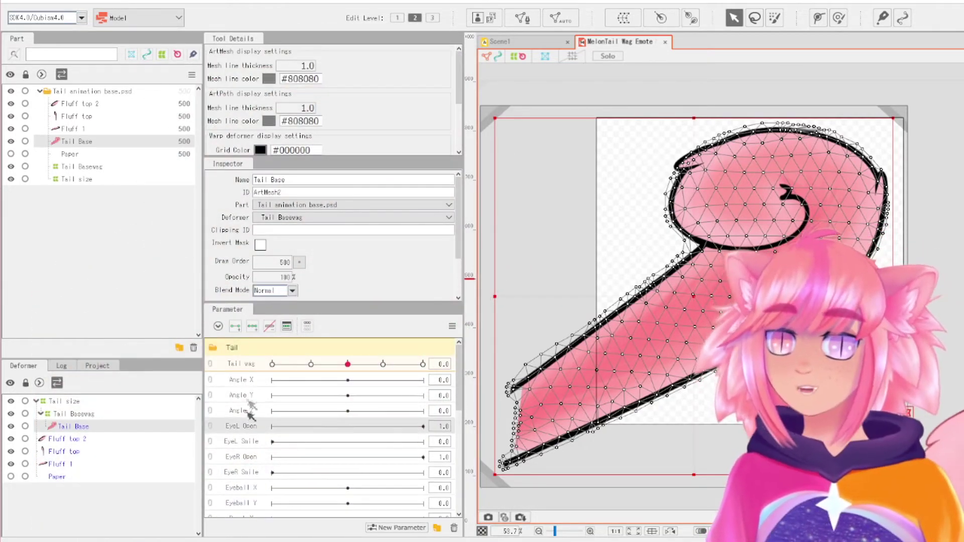
pyautogui.click(246, 361)
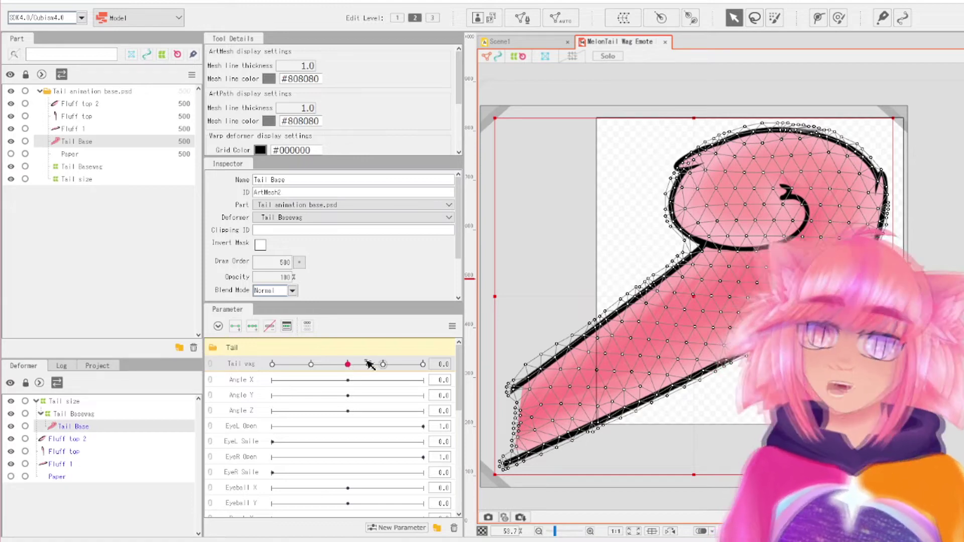
pyautogui.moveTo(354, 370); pyautogui.dragTo(260, 370)
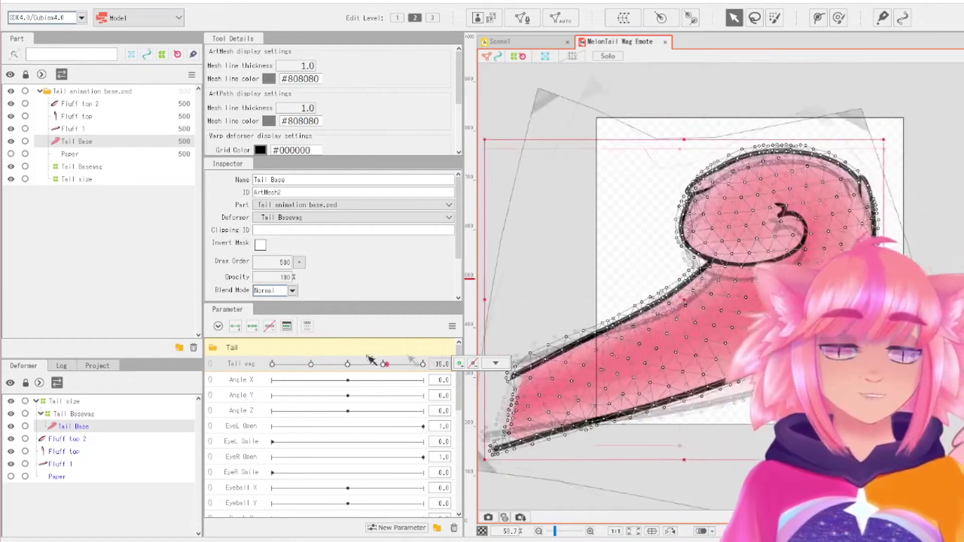
# Step: Check the Fluff top 2 mesh against Tail wag and preview the whole tail's motion along that parameter
pyautogui.click(119, 104)
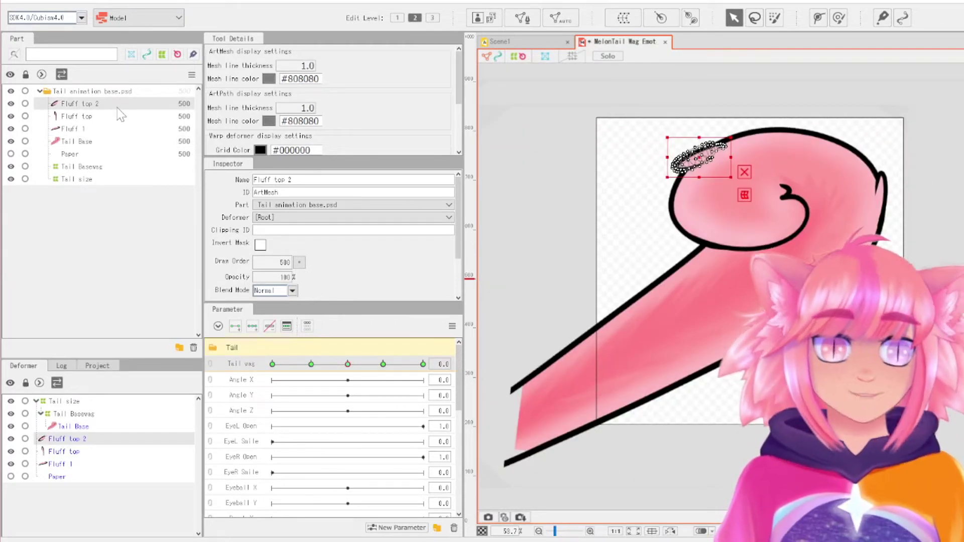
pyautogui.moveTo(347, 363); pyautogui.dragTo(389, 364)
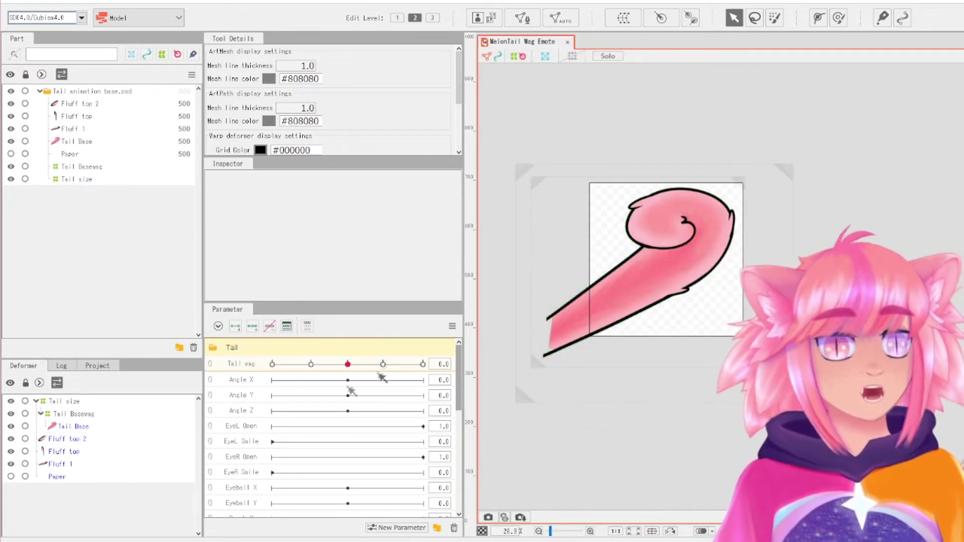
pyautogui.moveTo(347, 363); pyautogui.dragTo(230, 372)
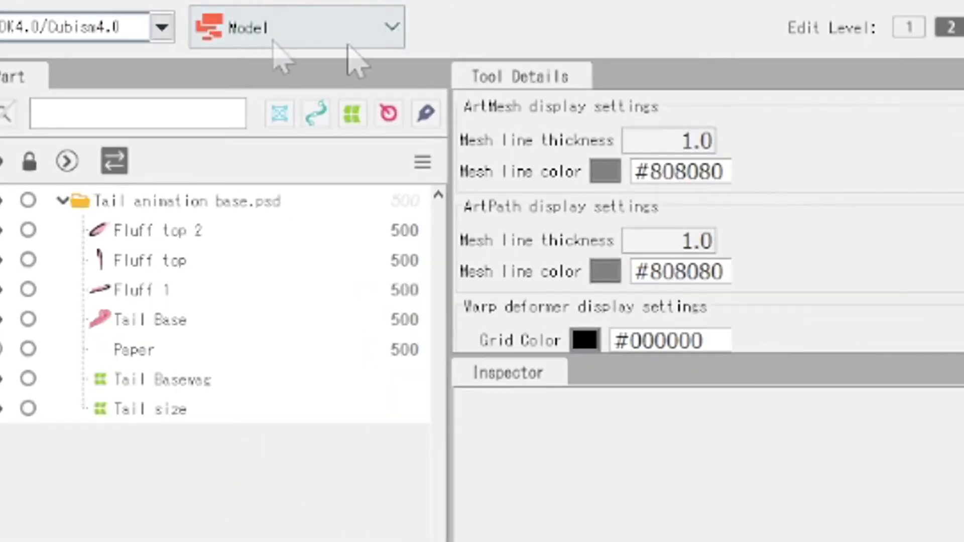
# Step: Switch the workspace from modelling to Form Animation
pyautogui.click(392, 26)
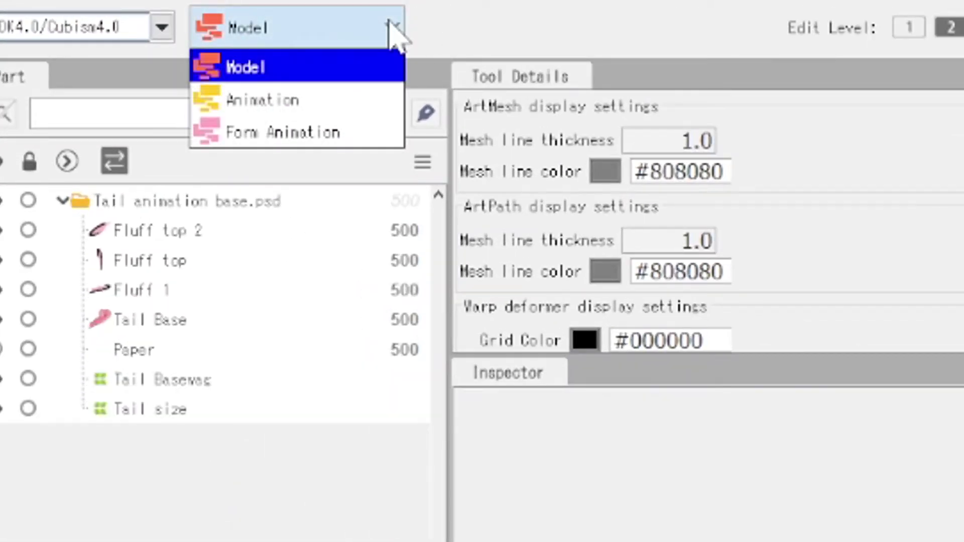
pyautogui.click(346, 133)
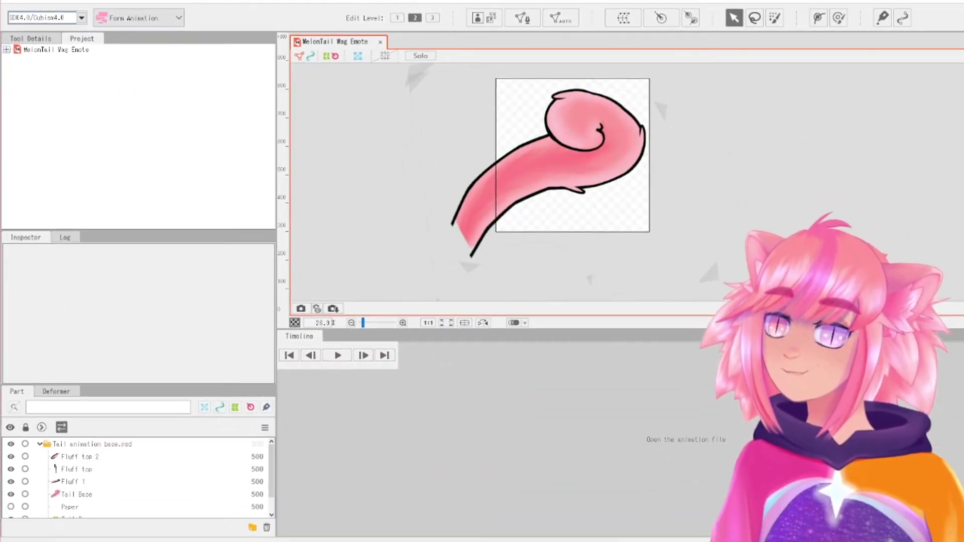
pyautogui.scroll(-2, 752, 241)
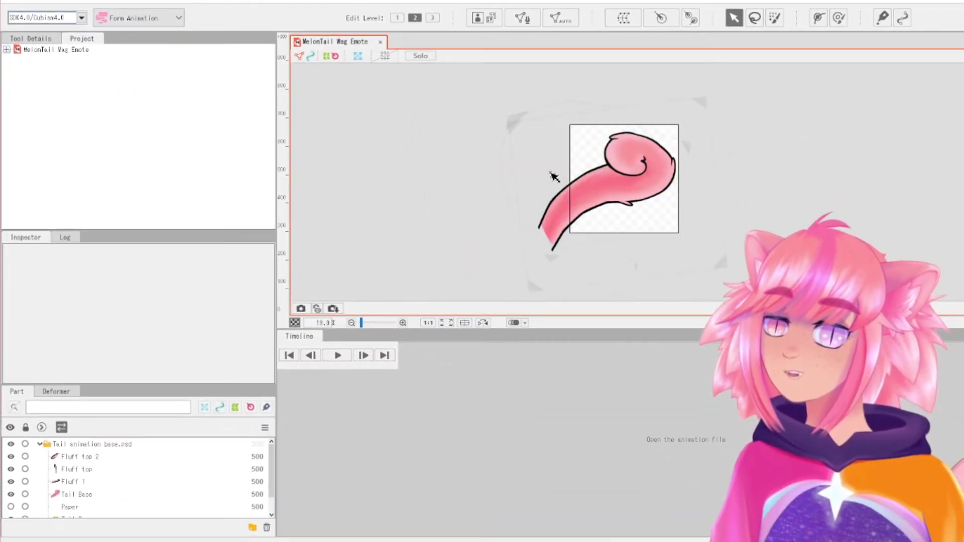
pyautogui.scroll(2, 556, 170)
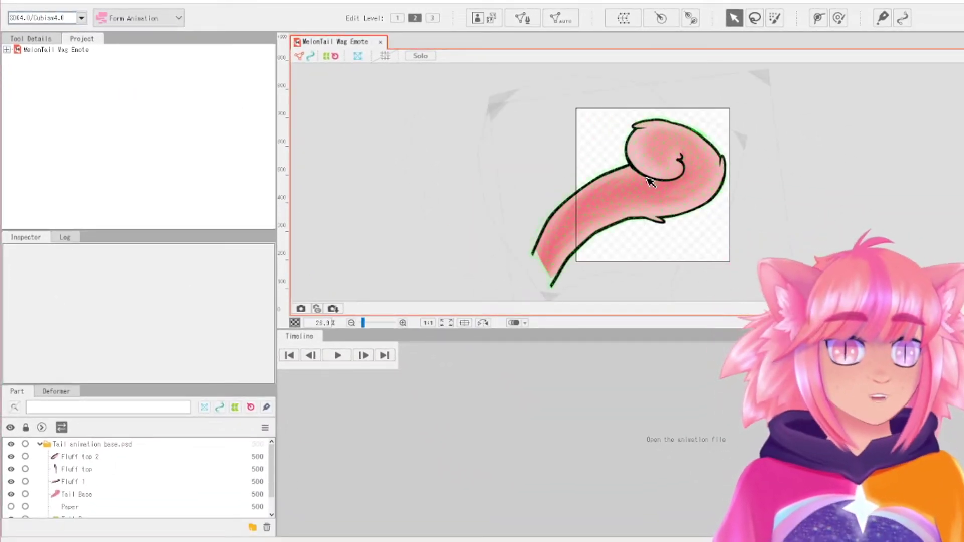
pyautogui.scroll(2, 650, 181)
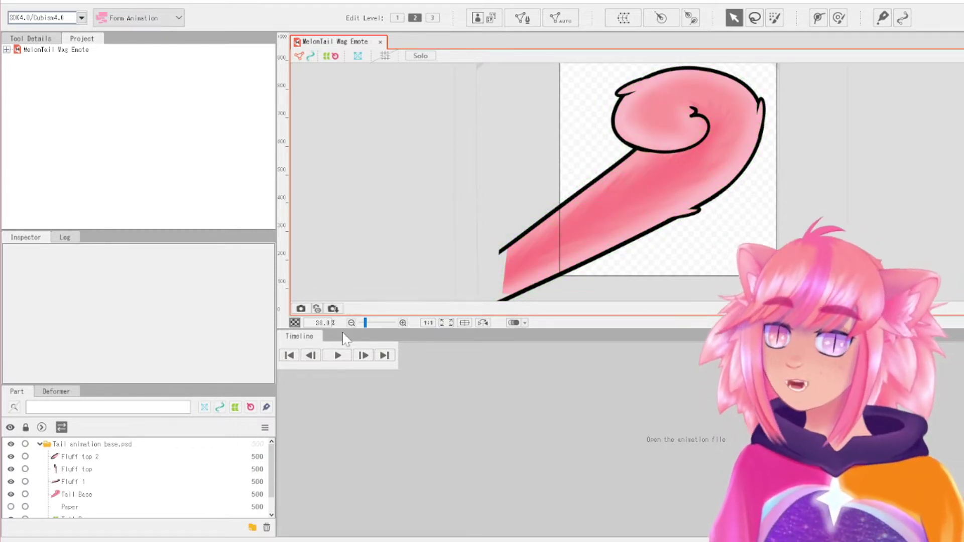
# Step: Place the MelonTail Wag Emote model on the empty timeline, creating an animation scene with SDK (Unity) as the target version
pyautogui.click(55, 50)
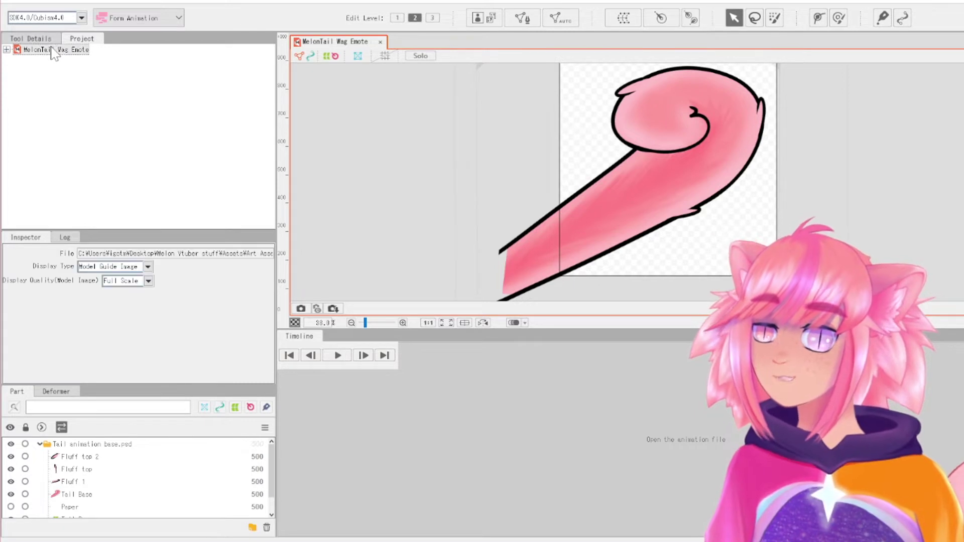
pyautogui.click(42, 75)
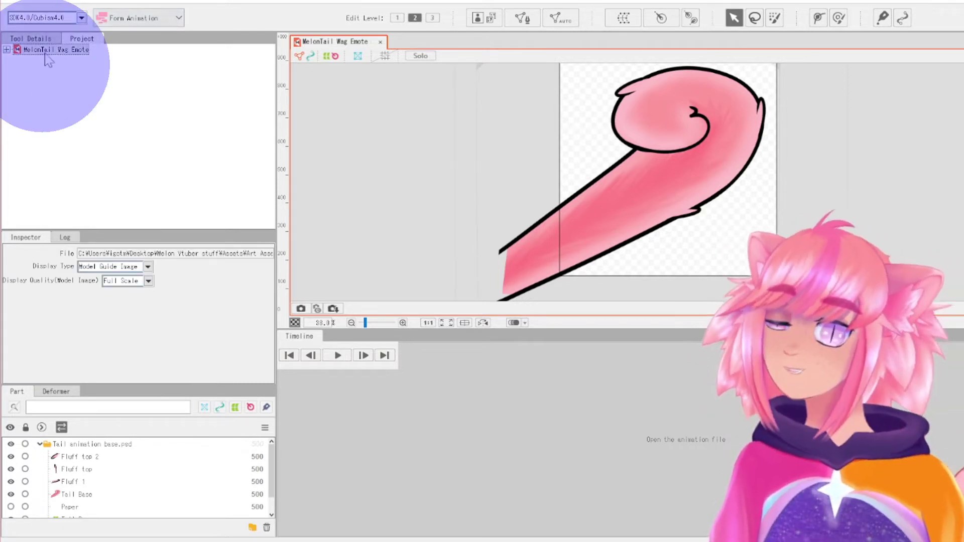
pyautogui.click(375, 414)
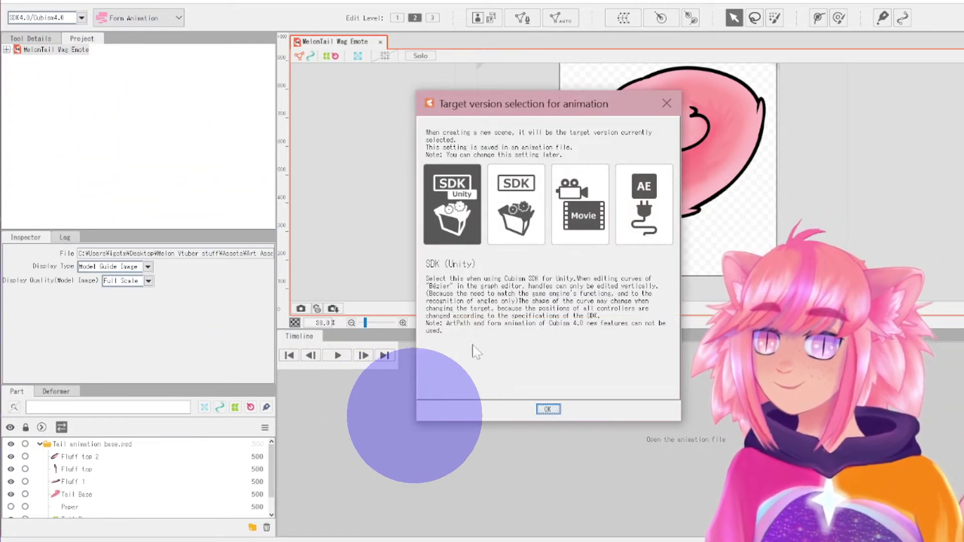
pyautogui.click(548, 409)
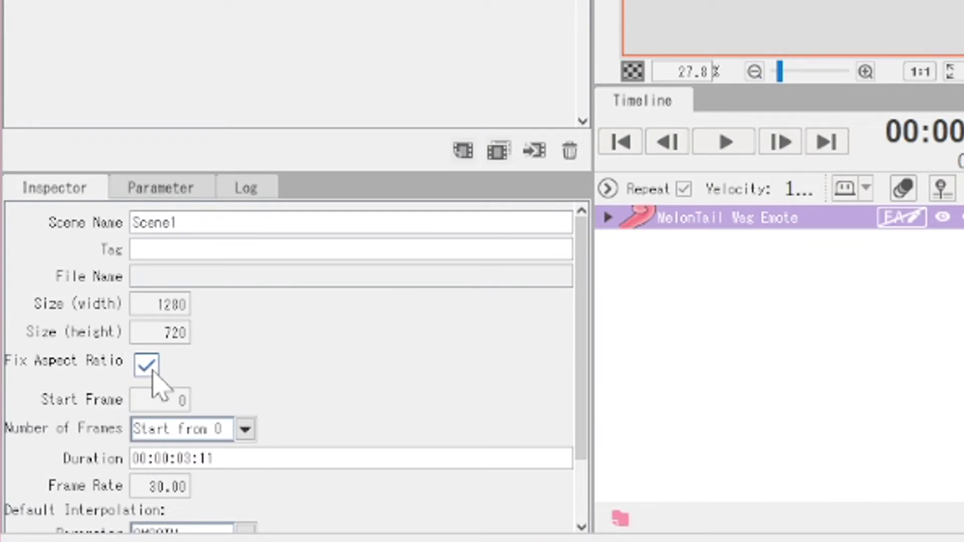
# Step: Unlock the scene's aspect ratio and set its size to 1000 wide by 1000 high
pyautogui.click(149, 372)
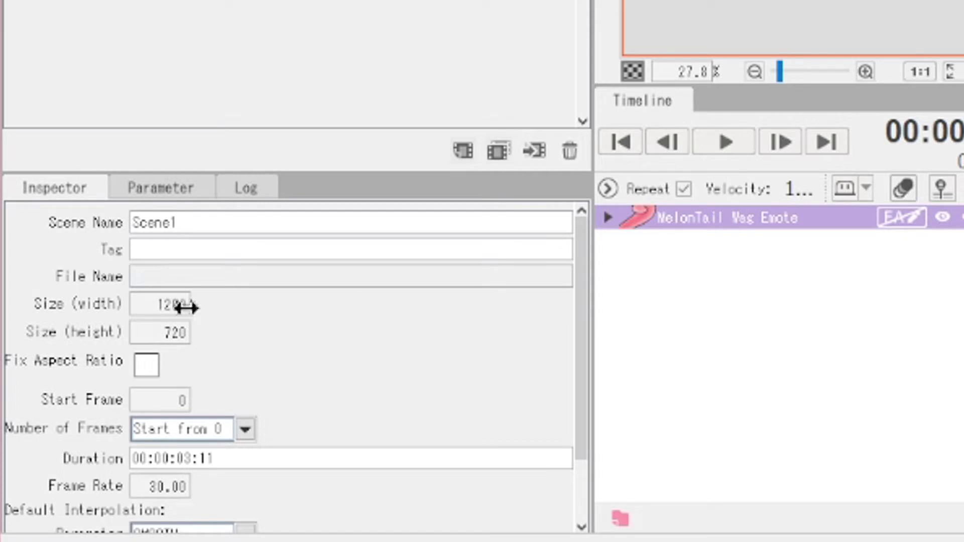
pyautogui.doubleClick(182, 304)
pyautogui.write('1')
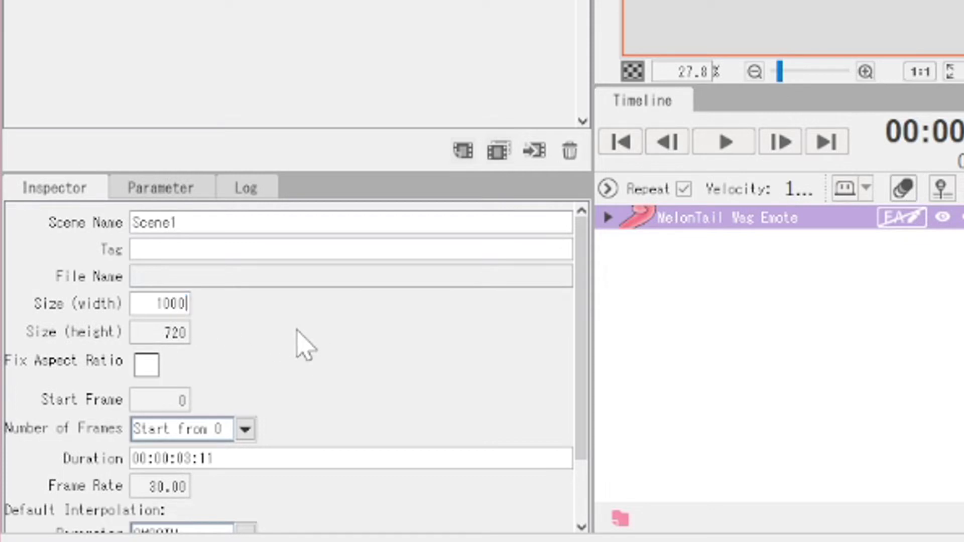
pyautogui.press('Tab')
pyautogui.write('100')
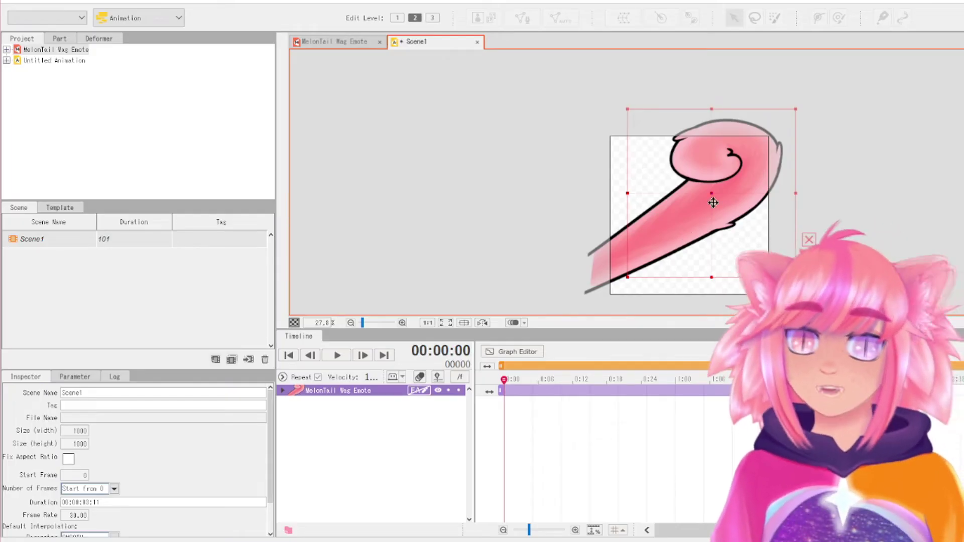
# Step: Reposition the tail model so its curl fits within the square scene canvas
pyautogui.moveTo(699, 214); pyautogui.dragTo(699, 221)
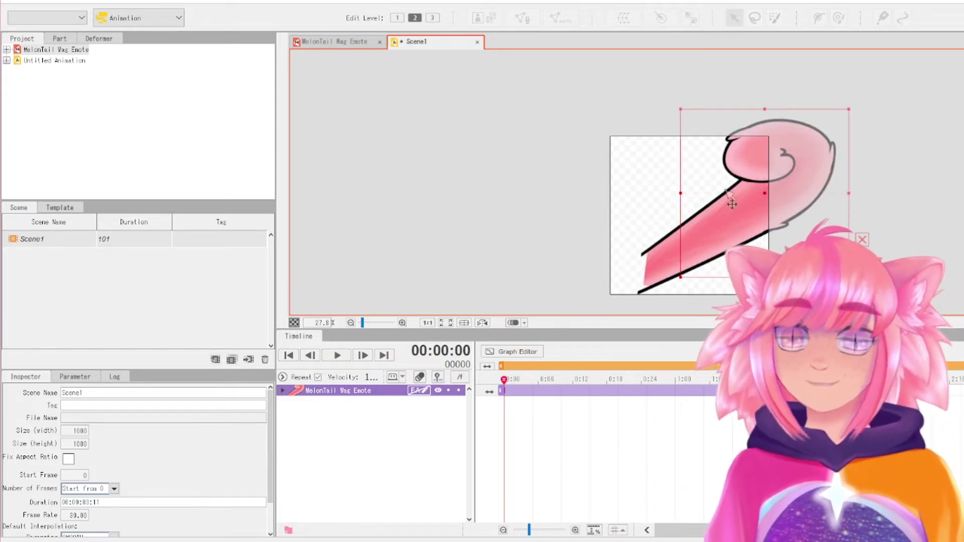
pyautogui.hotkey('ctrl', 'z')
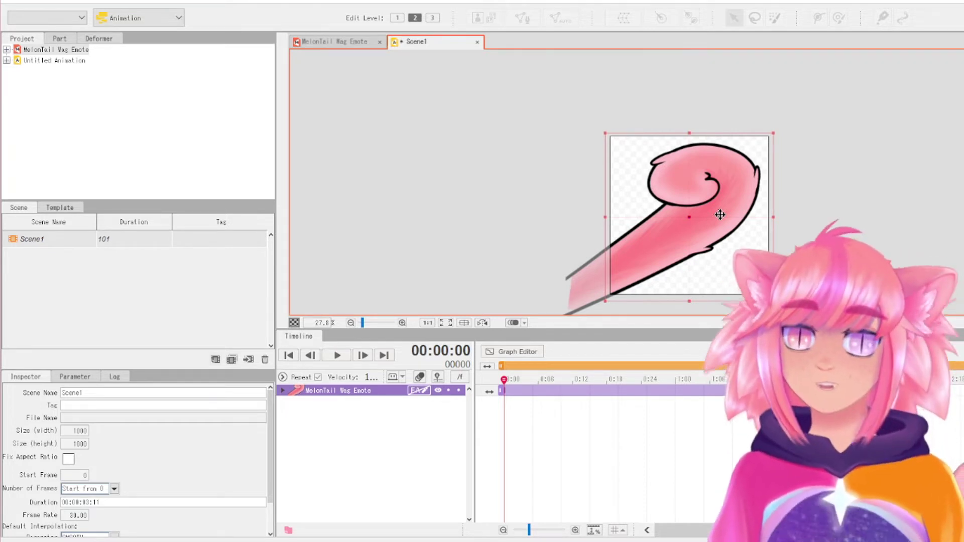
# Step: Try resizing the tail model by its bounding box, and undo the resize
pyautogui.scroll(-3, 673, 231)
pyautogui.moveTo(727, 254); pyautogui.dragTo(766, 283)
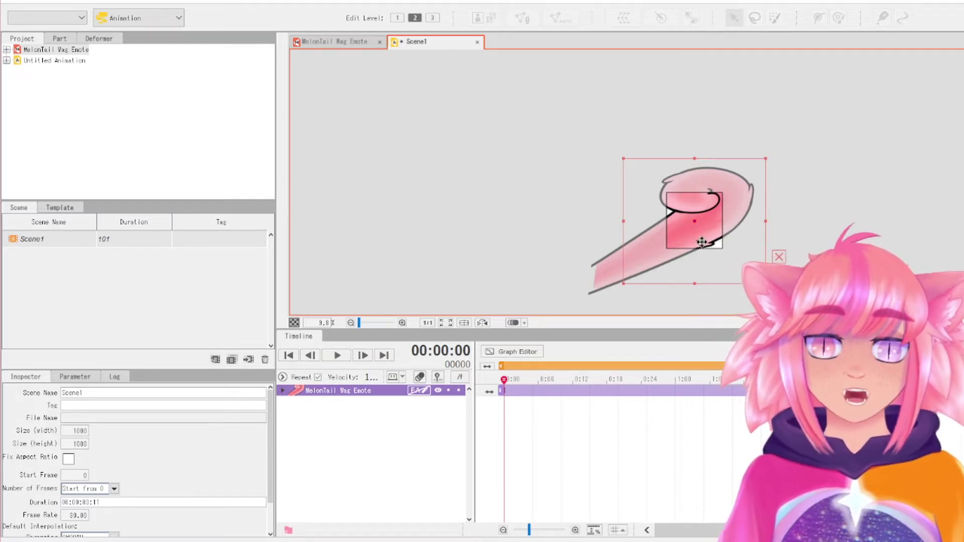
pyautogui.hotkey('ctrl', 'z')
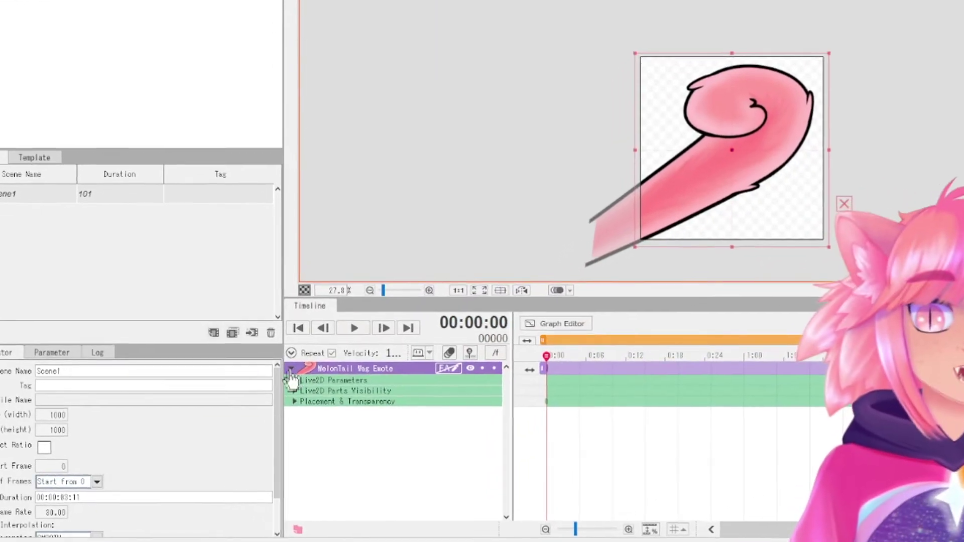
# Step: Expand the MelonTail Wag Emote track's Live2D Parameters and look through Tail wag and the other parameters listed
pyautogui.click(291, 369)
pyautogui.click(292, 369)
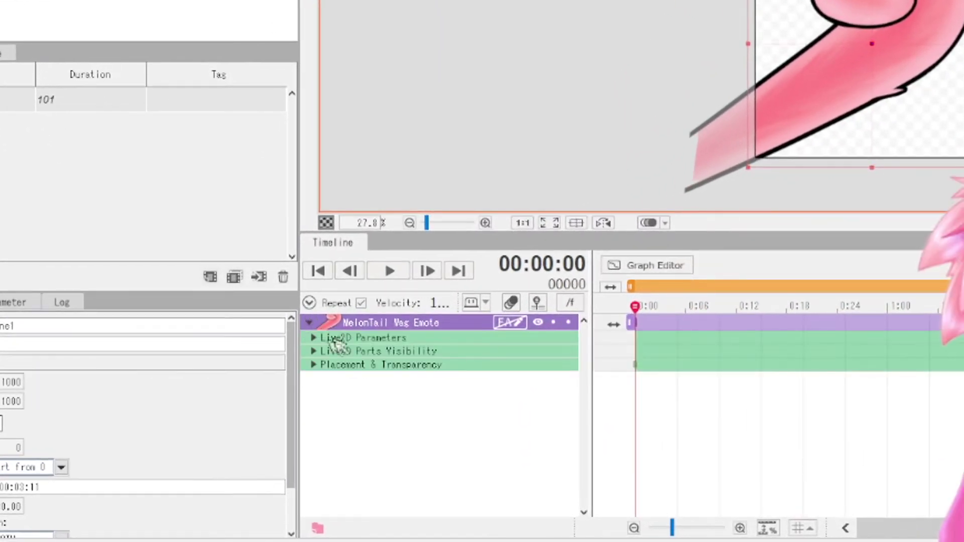
pyautogui.click(316, 338)
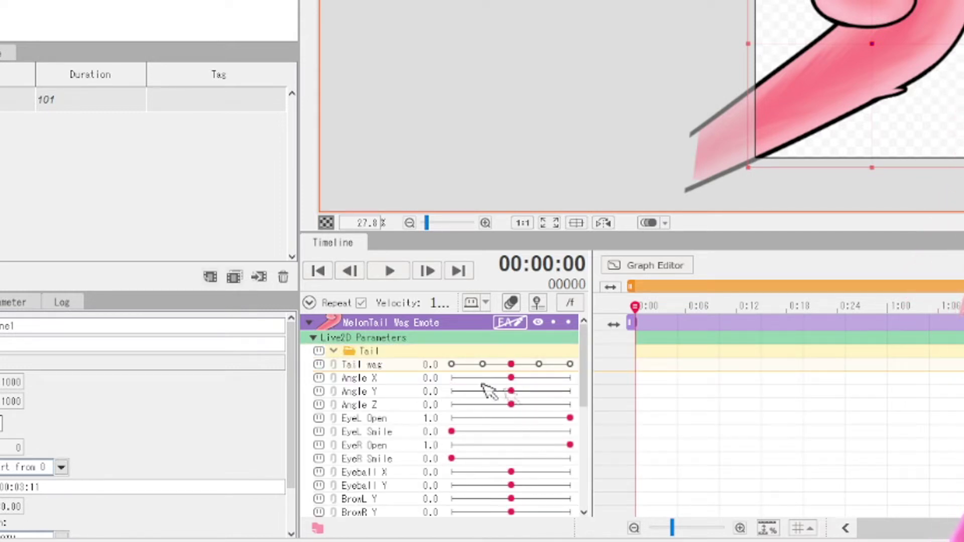
pyautogui.click(384, 366)
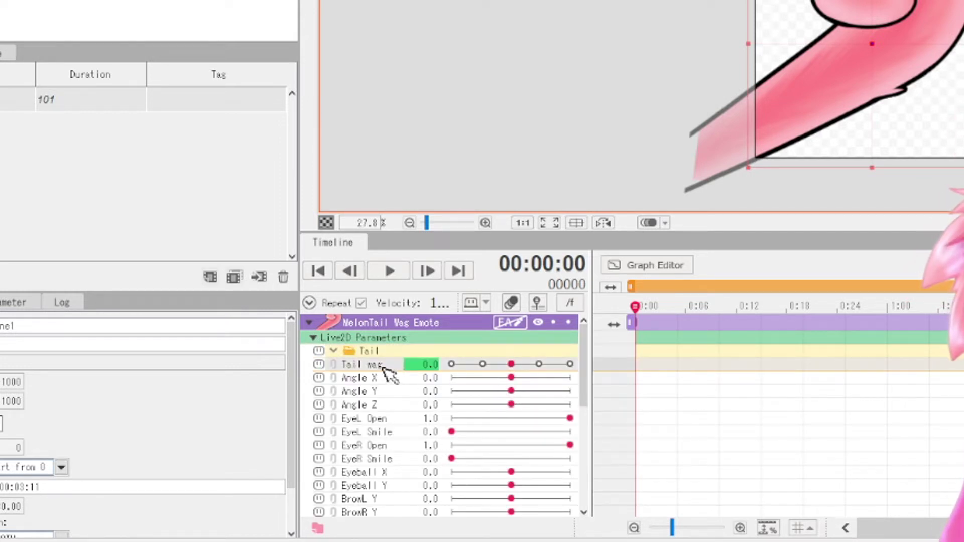
pyautogui.click(389, 383)
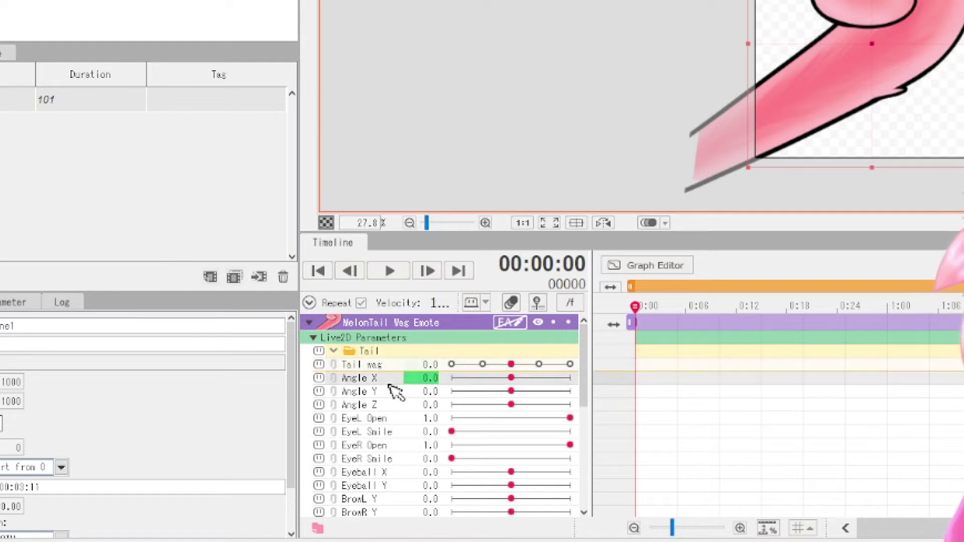
pyautogui.scroll(-10, 398, 407)
pyautogui.scroll(10, 398, 407)
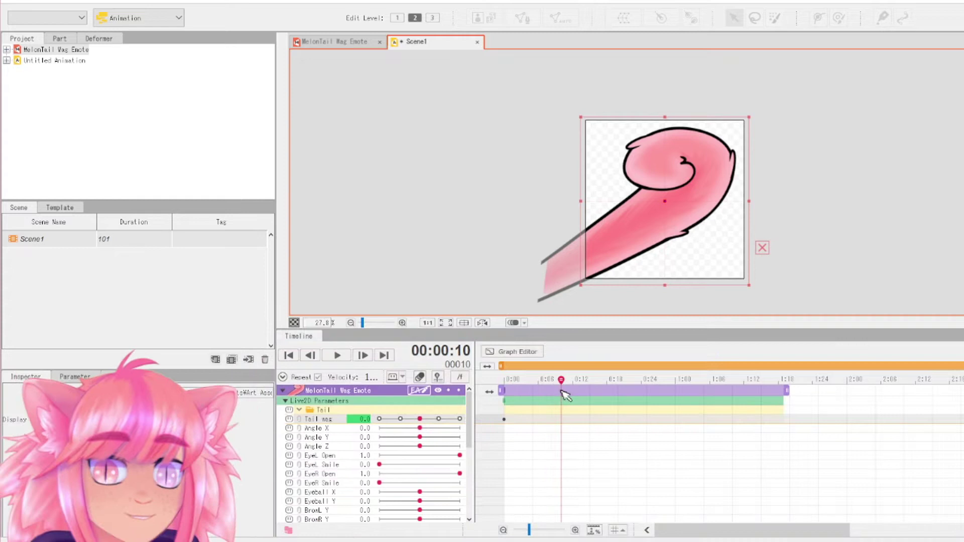
# Step: Try keyframing Tail wag at 0 on frame 0 and -30 on frame 30, and inspect the curve in the Graph Editor
pyautogui.moveTo(561, 387); pyautogui.dragTo(503, 381)
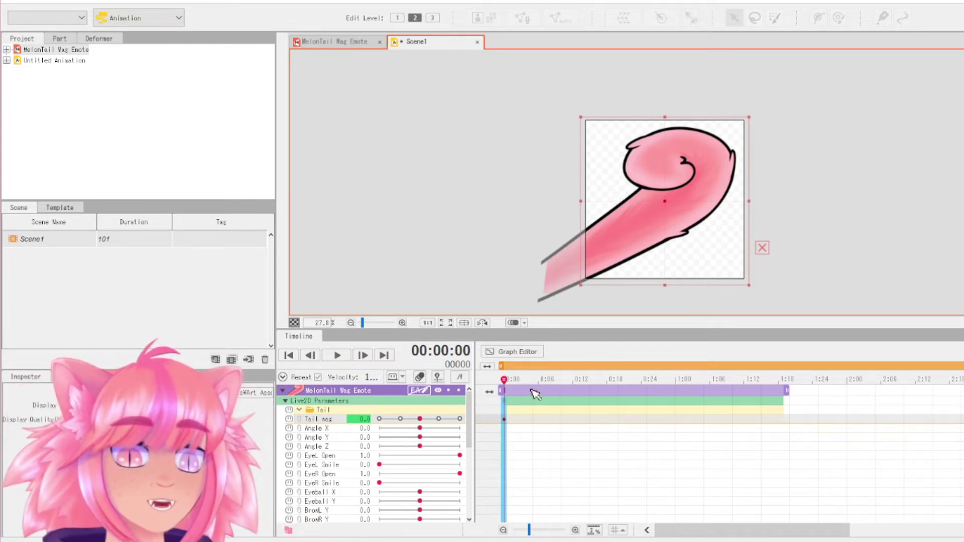
pyautogui.moveTo(504, 380); pyautogui.dragTo(675, 389)
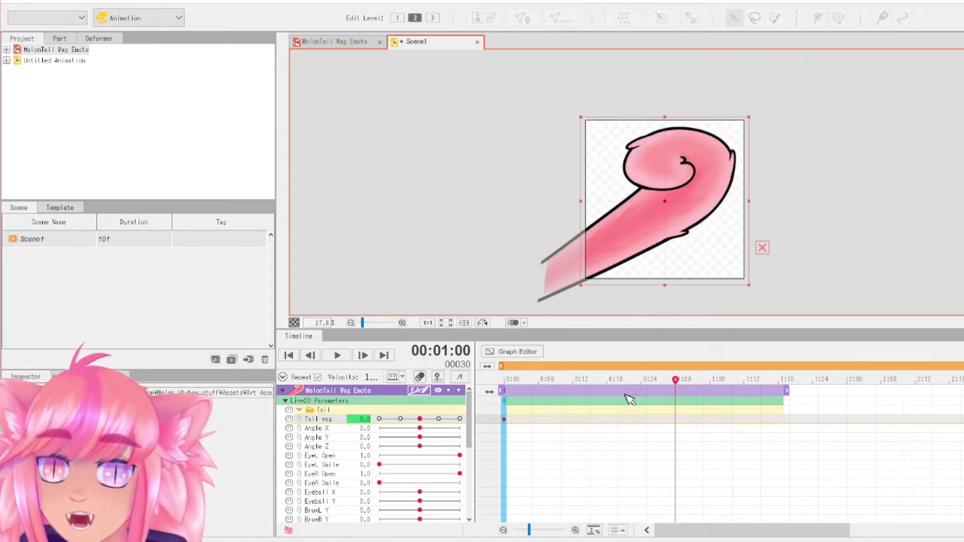
pyautogui.moveTo(420, 419); pyautogui.dragTo(379, 419)
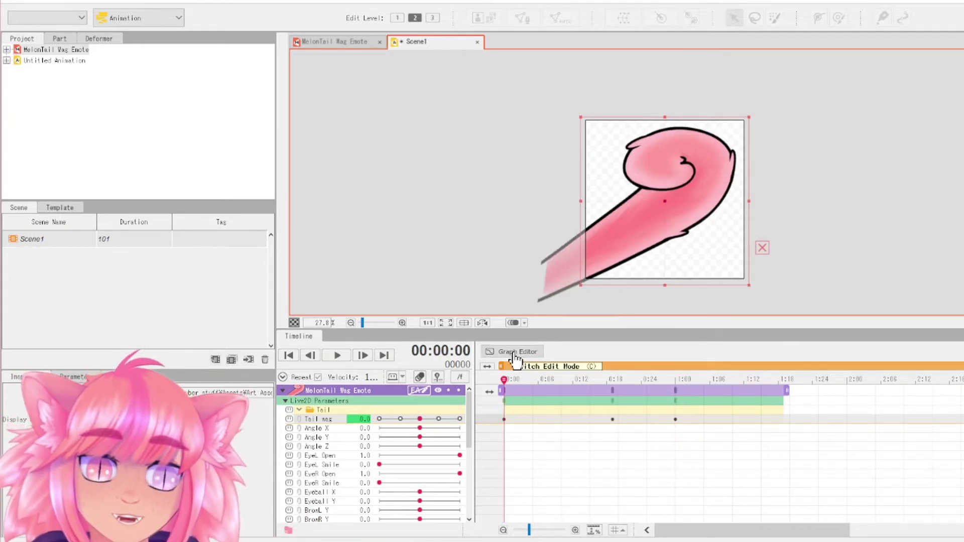
pyautogui.click(514, 353)
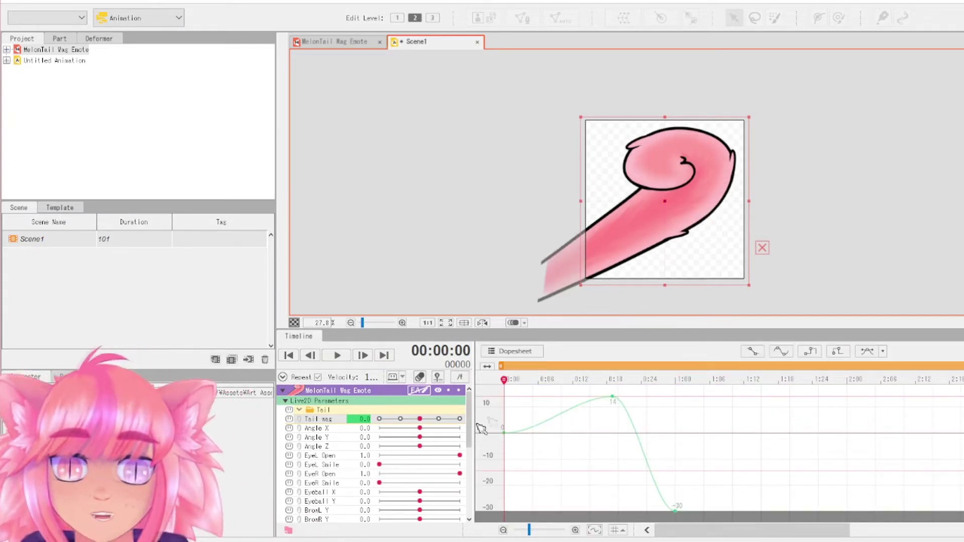
pyautogui.moveTo(507, 381)
pyautogui.mouseDown()
pyautogui.moveTo(630, 379)
pyautogui.moveTo(676, 396)
pyautogui.moveTo(588, 406)
pyautogui.mouseUp()
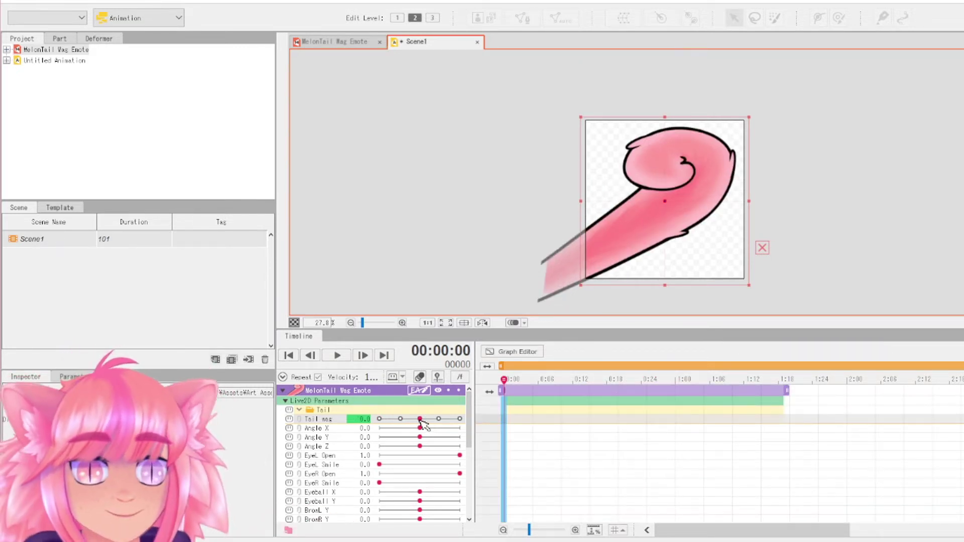
# Step: Keyframe Tail wag at 0 on frame 0, with another Tail wag key on frame 4
pyautogui.click(419, 420)
pyautogui.moveTo(516, 413); pyautogui.dragTo(526, 414)
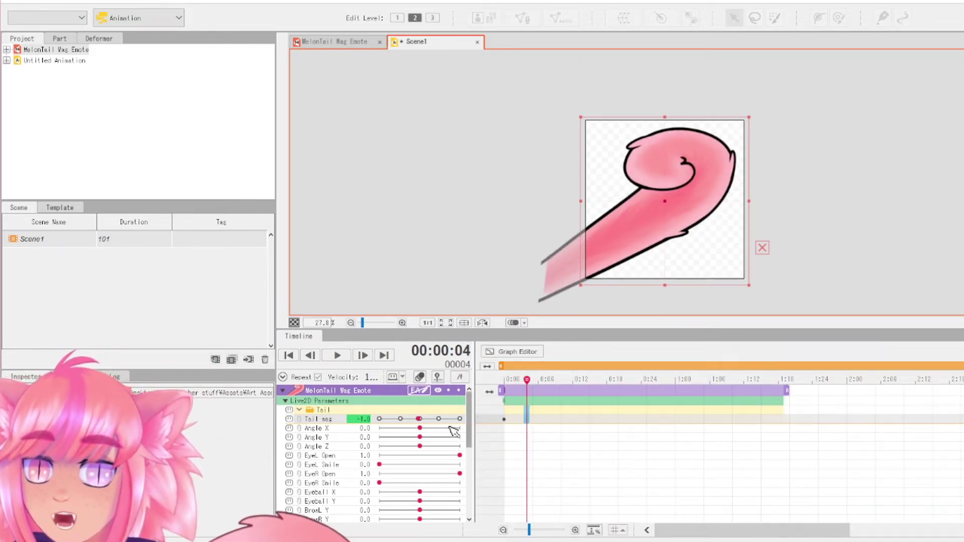
pyautogui.click(420, 418)
pyautogui.click(508, 419)
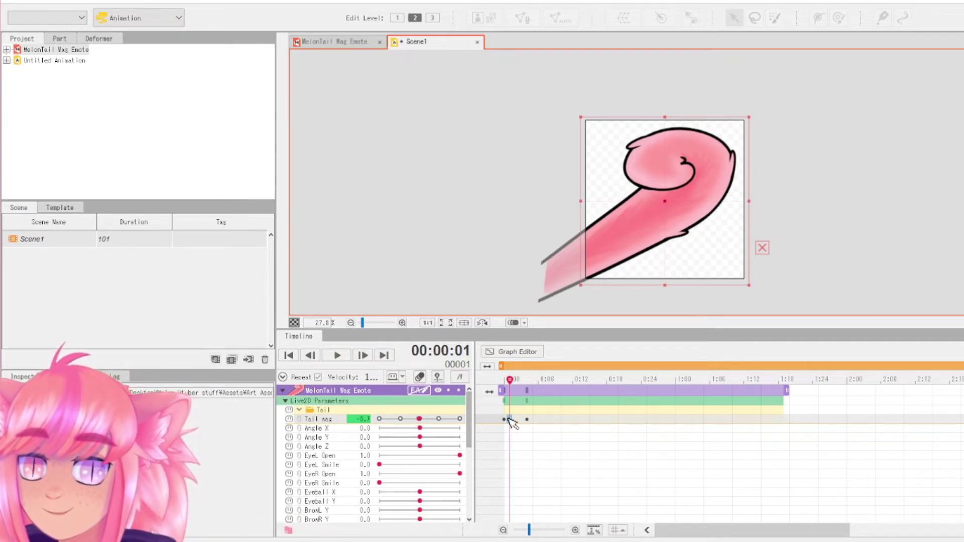
pyautogui.click(504, 419)
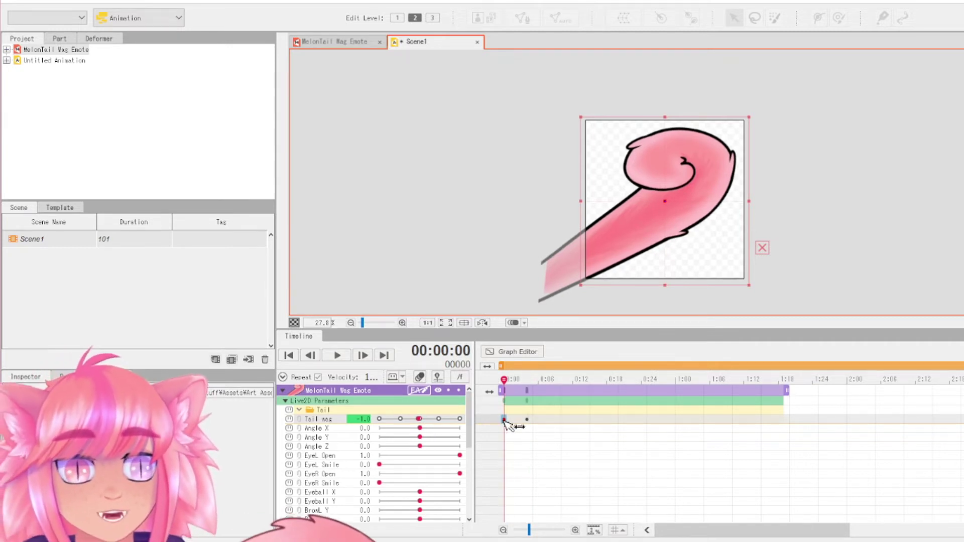
pyautogui.click(420, 421)
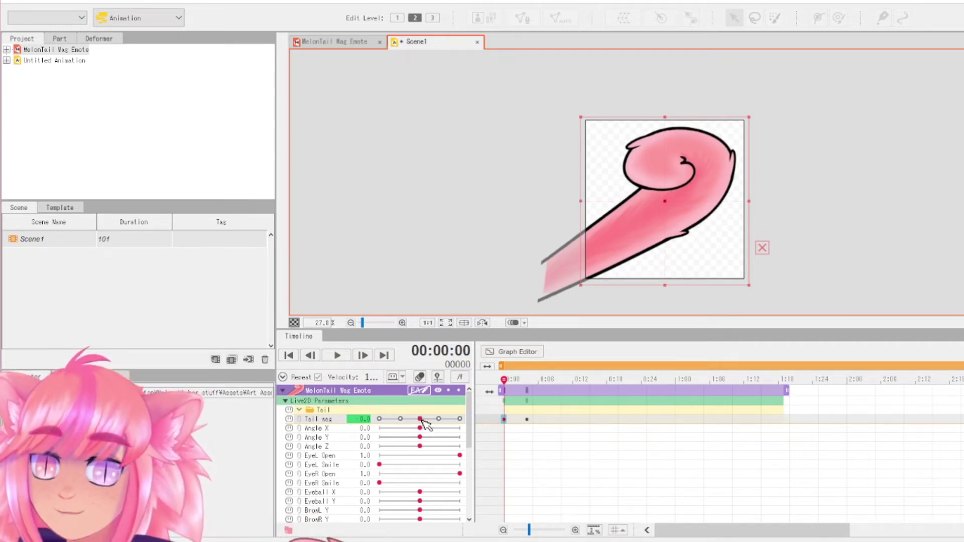
# Step: Keyframe Tail wag at 14.1 on frame 4 and 30 on frame 9, and scrub through the motion
pyautogui.click(527, 420)
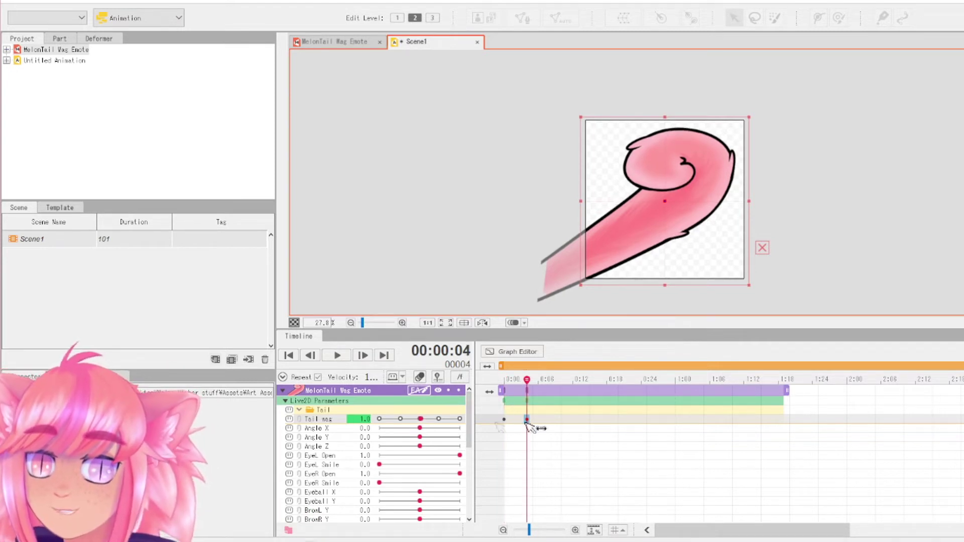
pyautogui.click(438, 419)
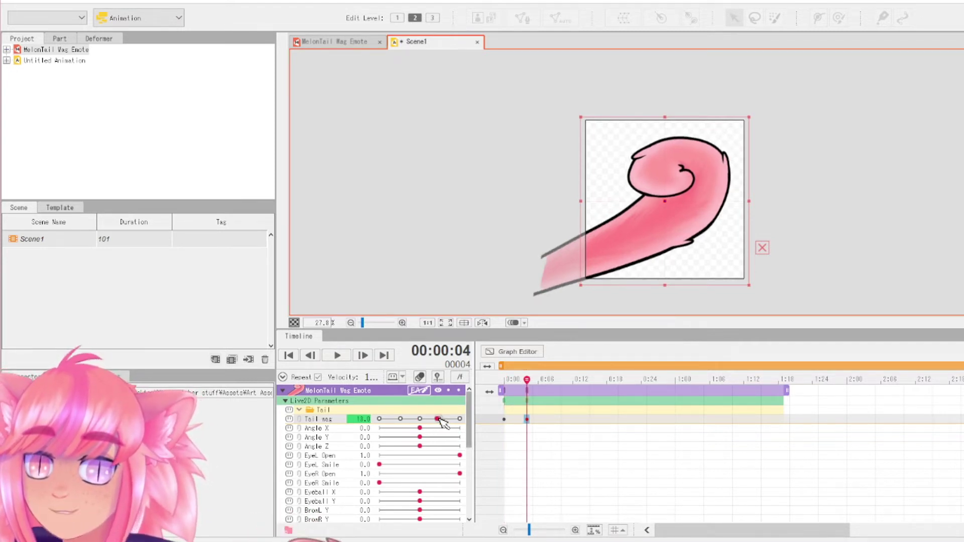
pyautogui.click(555, 420)
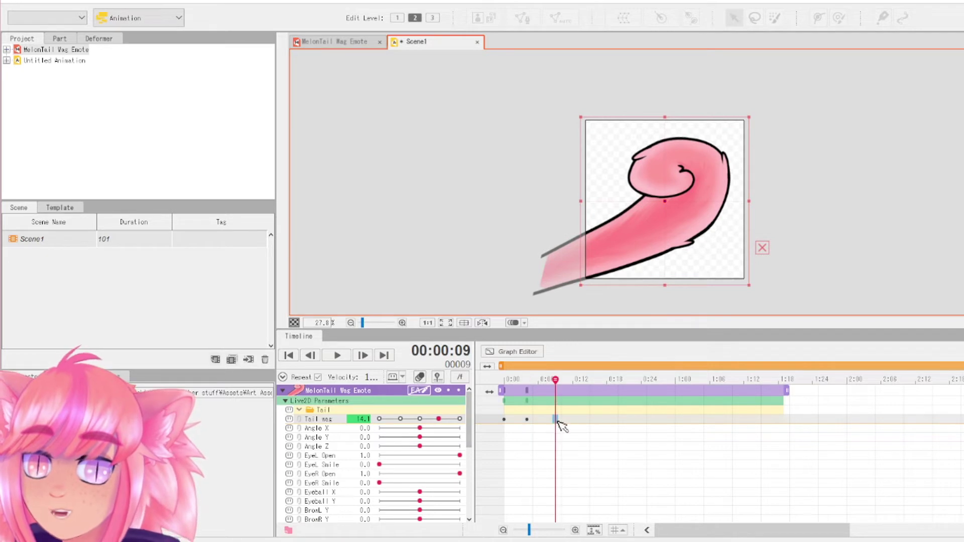
pyautogui.click(459, 419)
pyautogui.moveTo(561, 379); pyautogui.dragTo(506, 383)
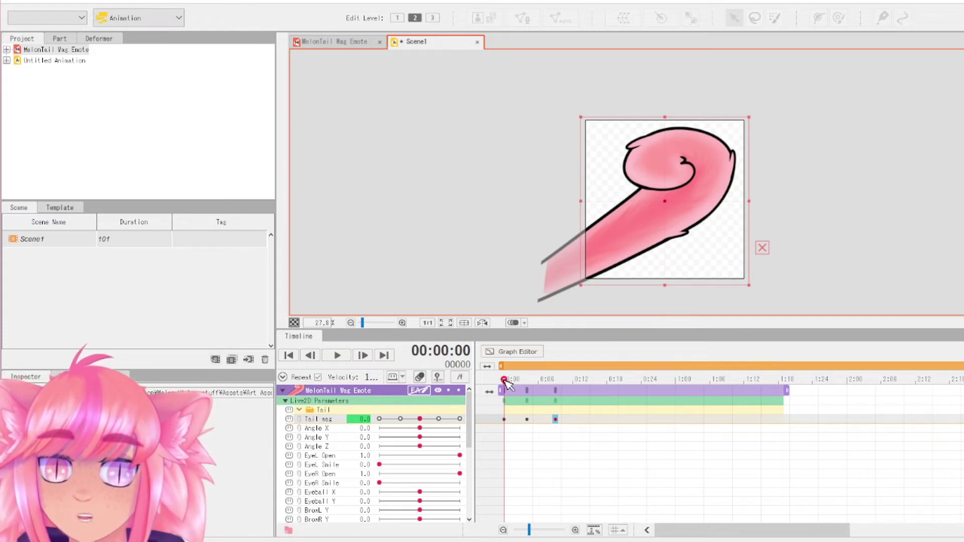
pyautogui.moveTo(506, 382); pyautogui.dragTo(639, 388)
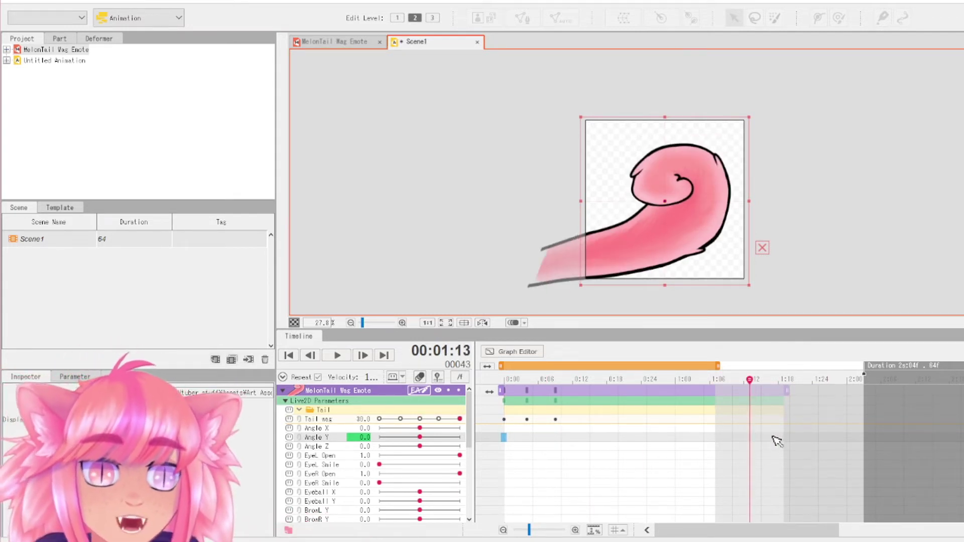
# Step: Shorten the scene duration to 10 frames, ending at the last Tail wag keyframe, and play the animation
pyautogui.click(652, 419)
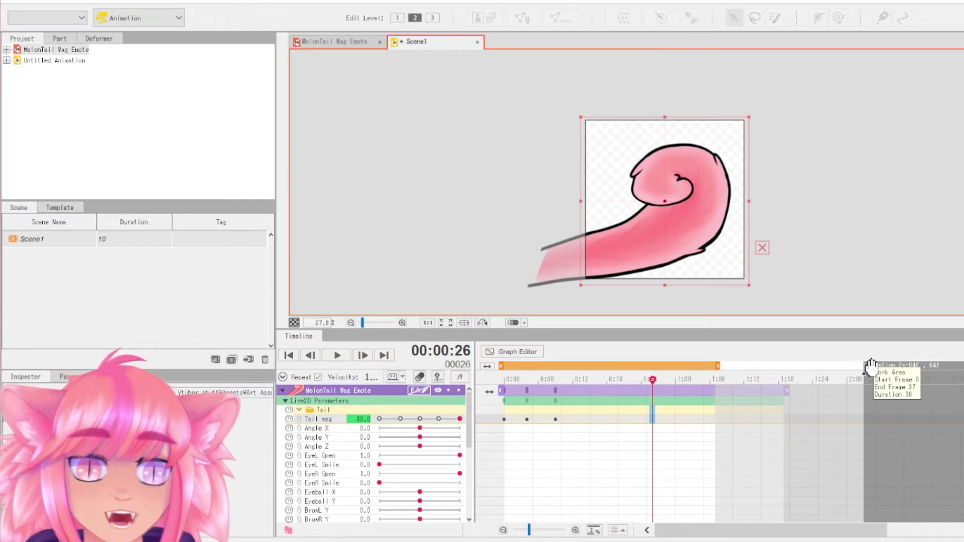
pyautogui.moveTo(867, 366); pyautogui.dragTo(559, 372)
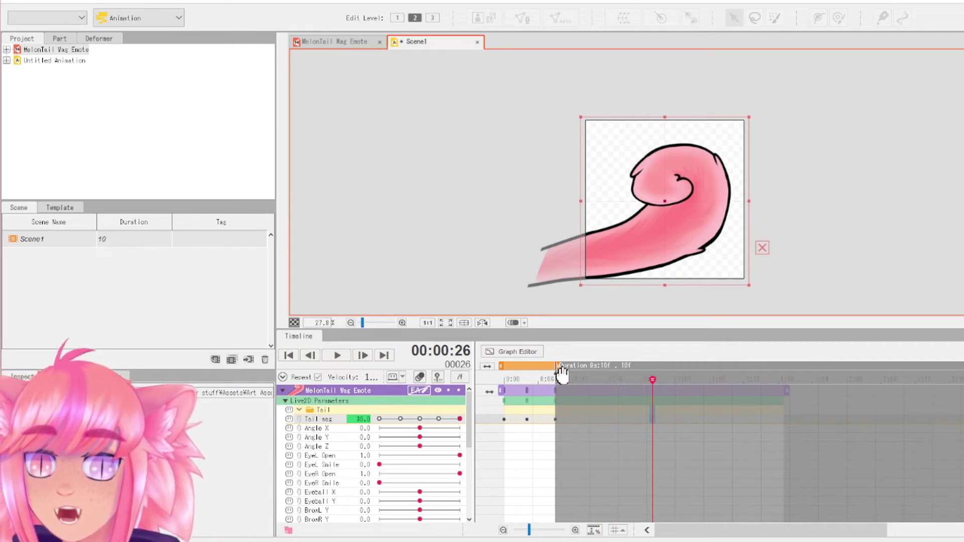
pyautogui.click(337, 356)
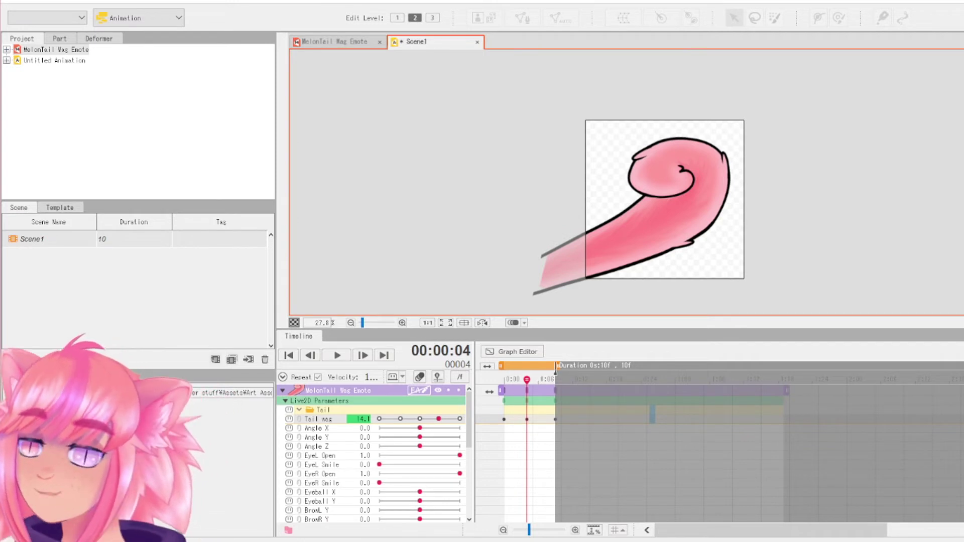
# Step: Look through the image and movie export options, including GIF animation, and return to the Tail wag keyframe on frame 0
pyautogui.click(10, 2)
pyautogui.moveTo(141, 194)
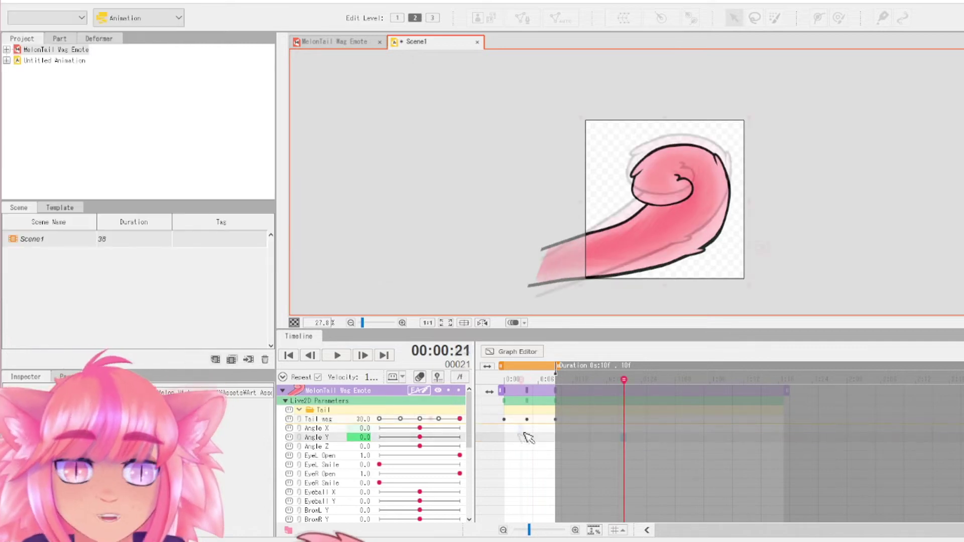
pyautogui.moveTo(523, 431); pyautogui.dragTo(490, 438)
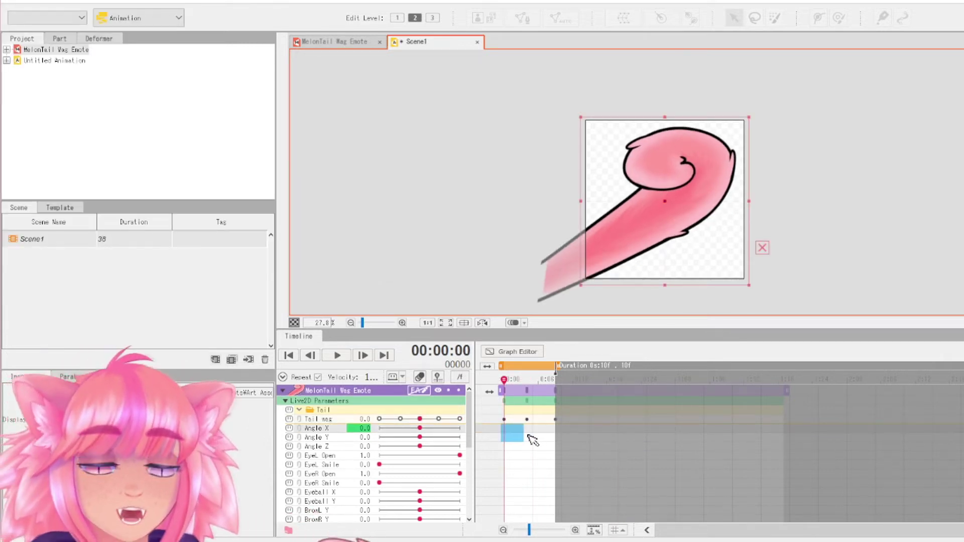
pyautogui.click(511, 437)
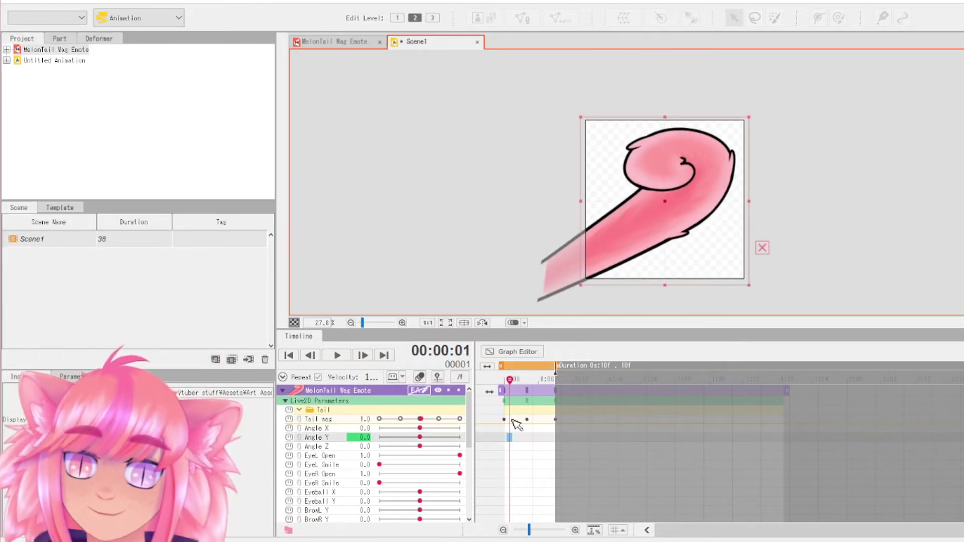
pyautogui.click(504, 419)
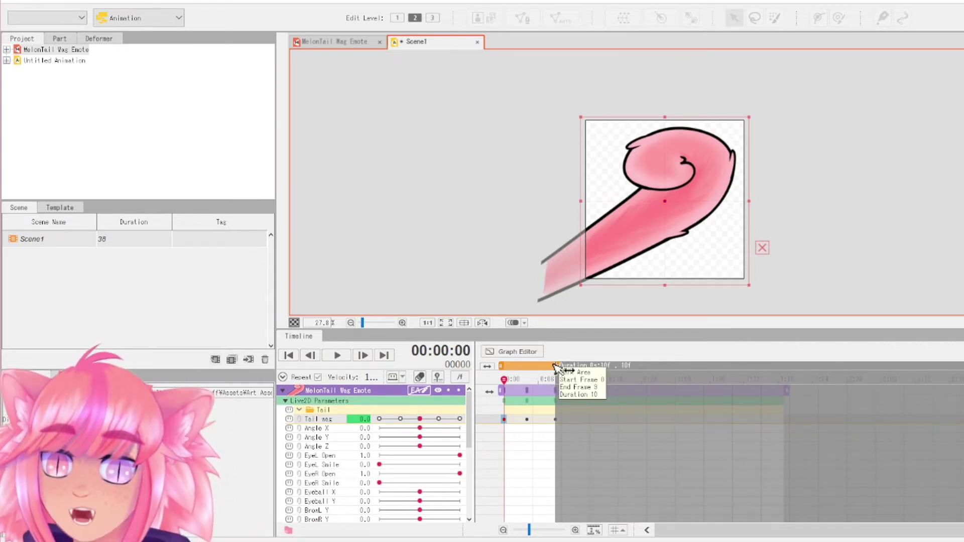
# Step: Extend the scene duration to 37 frames and the work area to about frame 23, and play the animation
pyautogui.moveTo(556, 368); pyautogui.dragTo(709, 373)
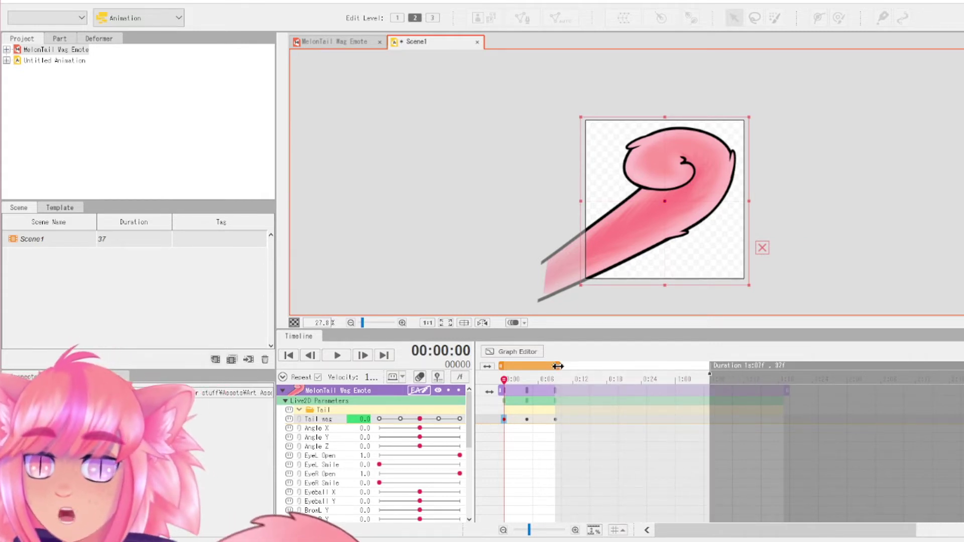
pyautogui.moveTo(557, 367)
pyautogui.moveTo(557, 366); pyautogui.dragTo(637, 367)
pyautogui.click(337, 355)
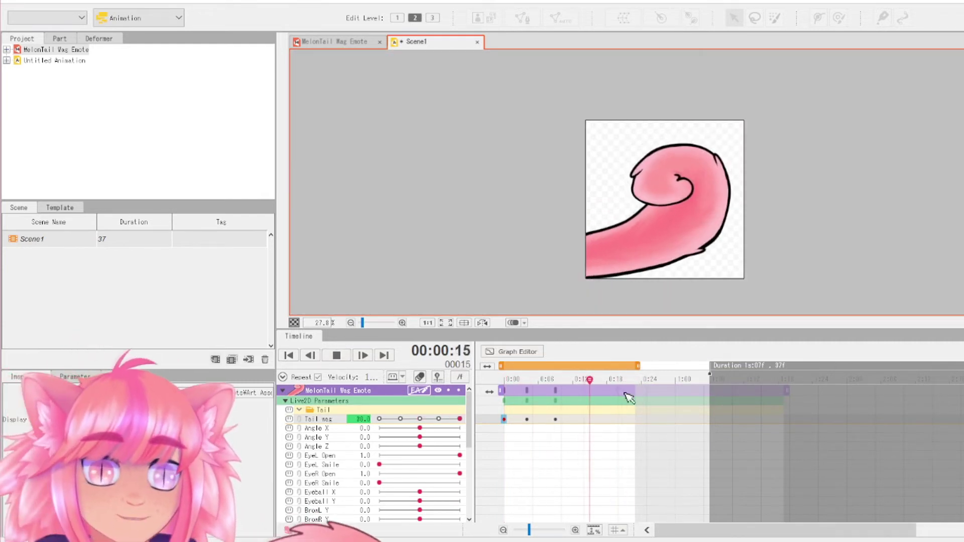
pyautogui.press('space')
# Step: Try keyframing Tail wag at -30 on frame 16, and clear the Tail wag keyframes after frame 0
pyautogui.click(596, 419)
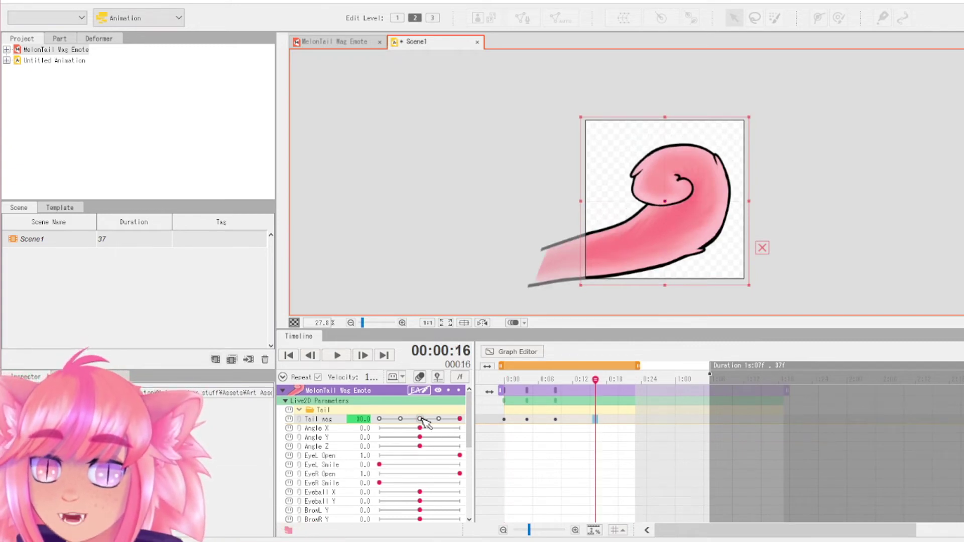
pyautogui.moveTo(424, 423); pyautogui.dragTo(387, 420)
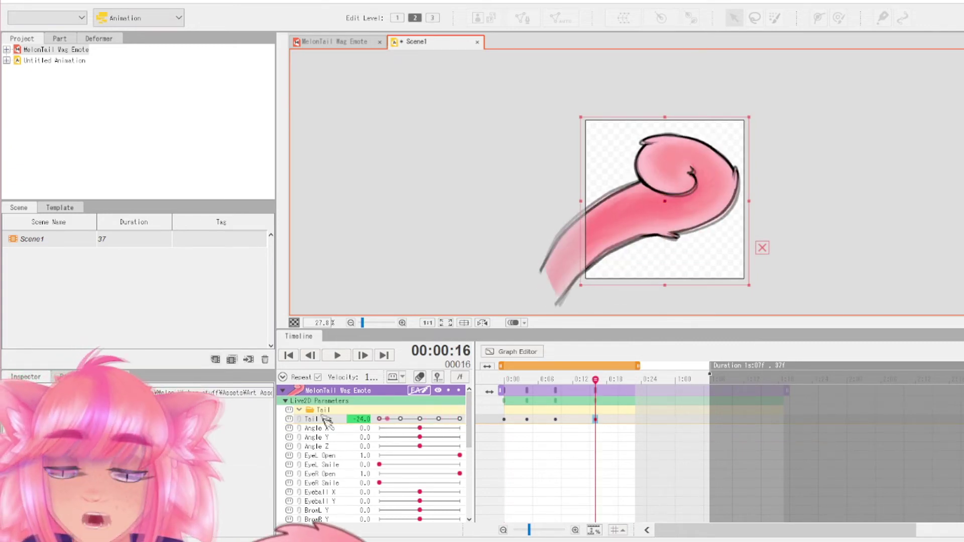
pyautogui.moveTo(322, 416); pyautogui.dragTo(372, 417)
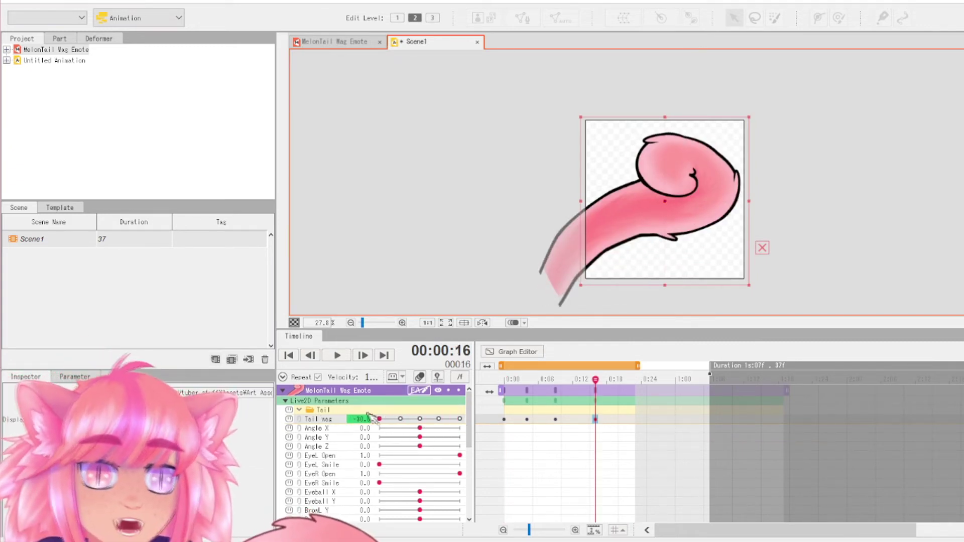
pyautogui.rightClick(594, 417)
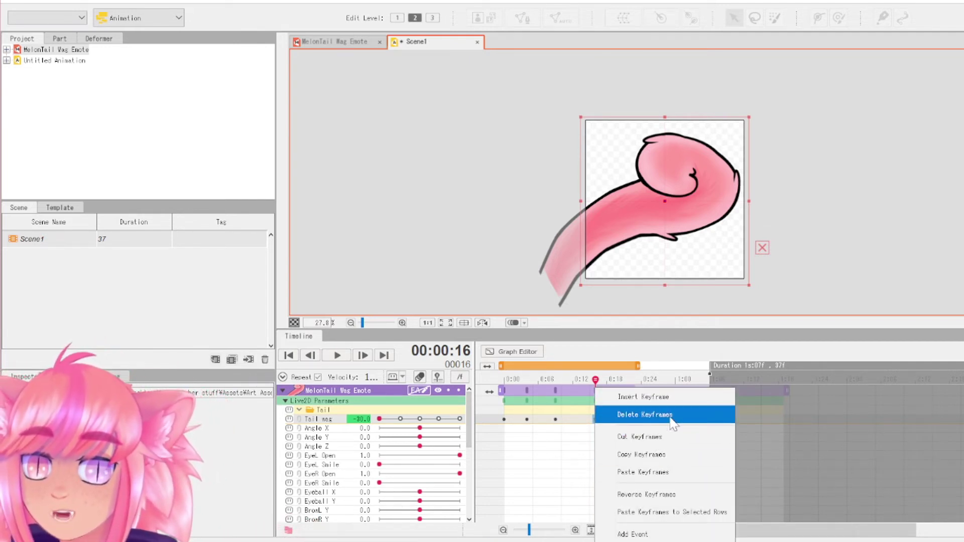
pyautogui.click(530, 434)
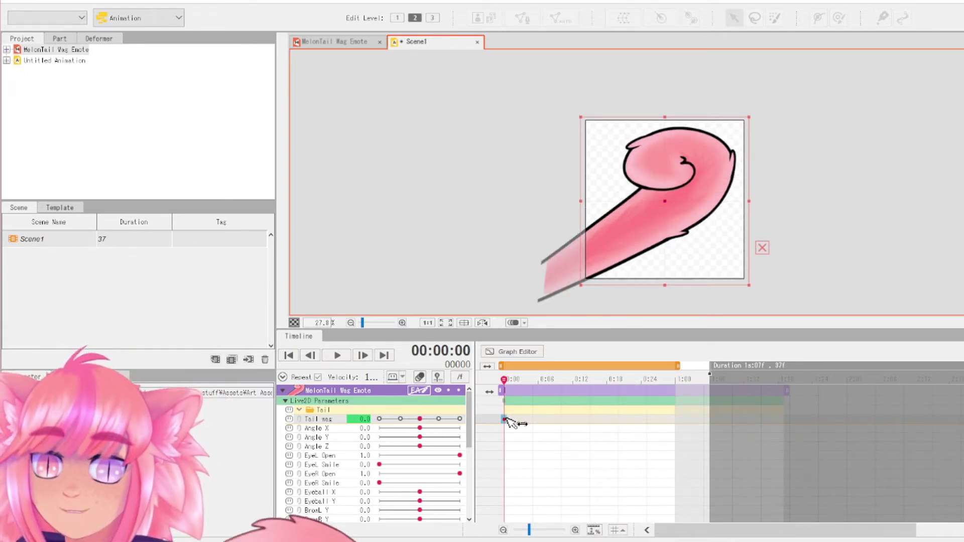
# Step: Add Tail wag keyframes of 14.1 on frame 4 and 30 on frame 9
pyautogui.click(527, 419)
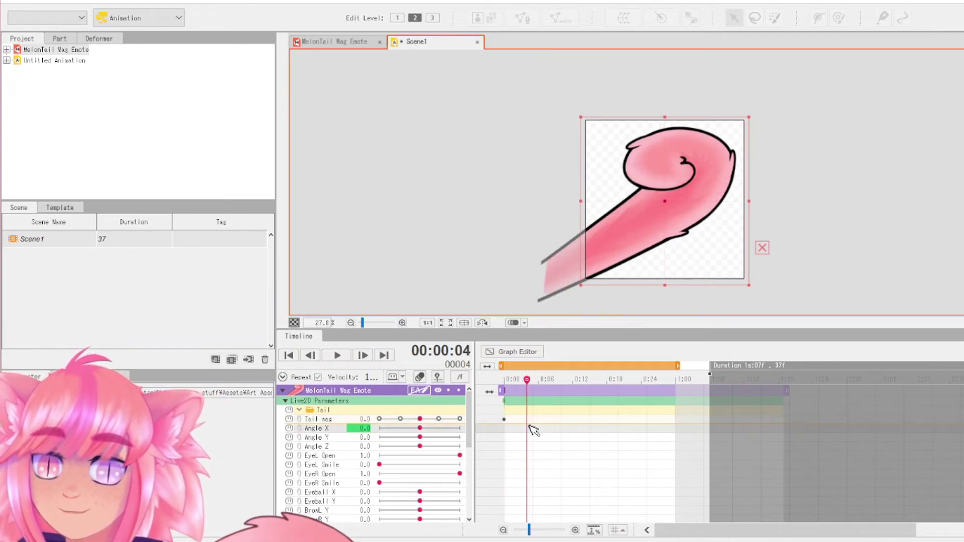
pyautogui.click(440, 419)
pyautogui.moveTo(551, 420); pyautogui.dragTo(556, 420)
pyautogui.click(459, 420)
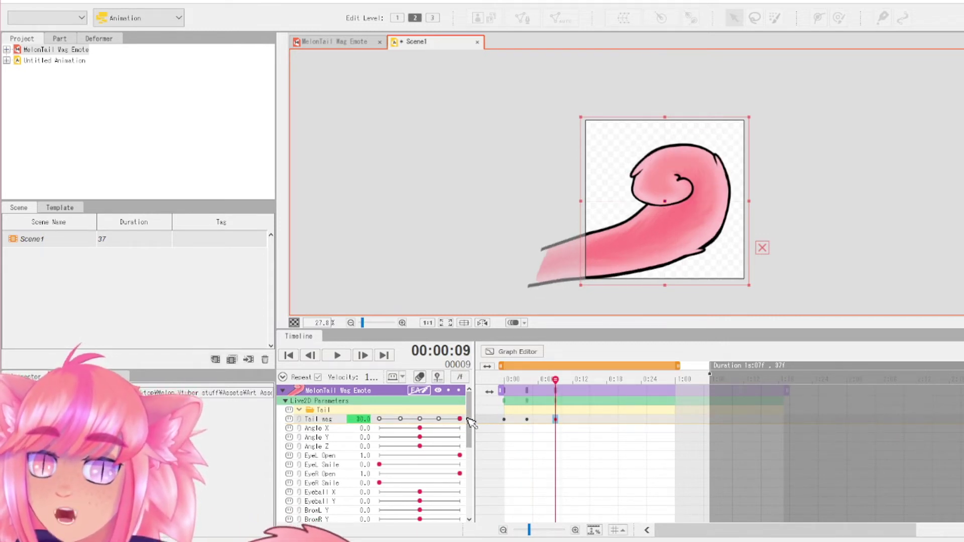
# Step: Bring the tail back to neutral with Tail wag keyframes of 14.1 on frame 14 and 0 on frame 19
pyautogui.click(582, 420)
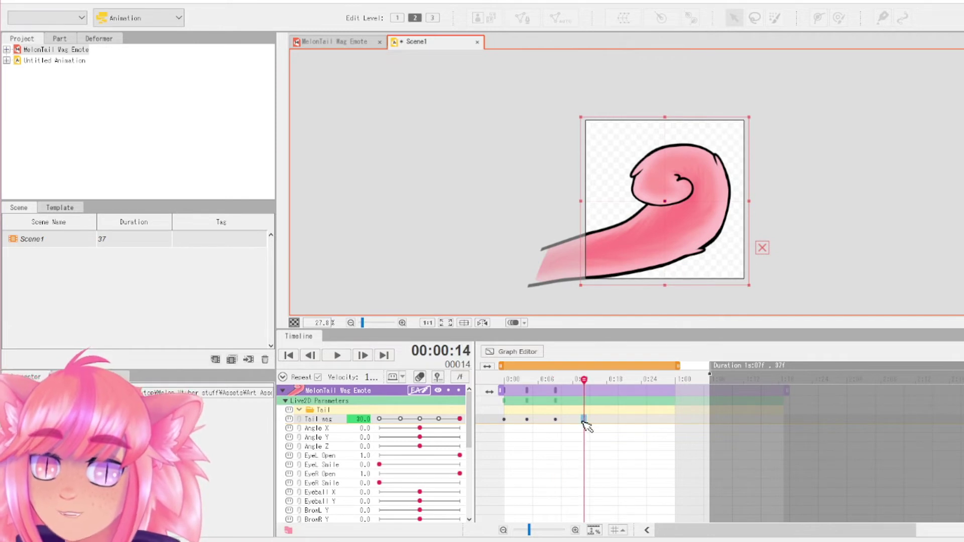
pyautogui.click(439, 420)
pyautogui.click(611, 420)
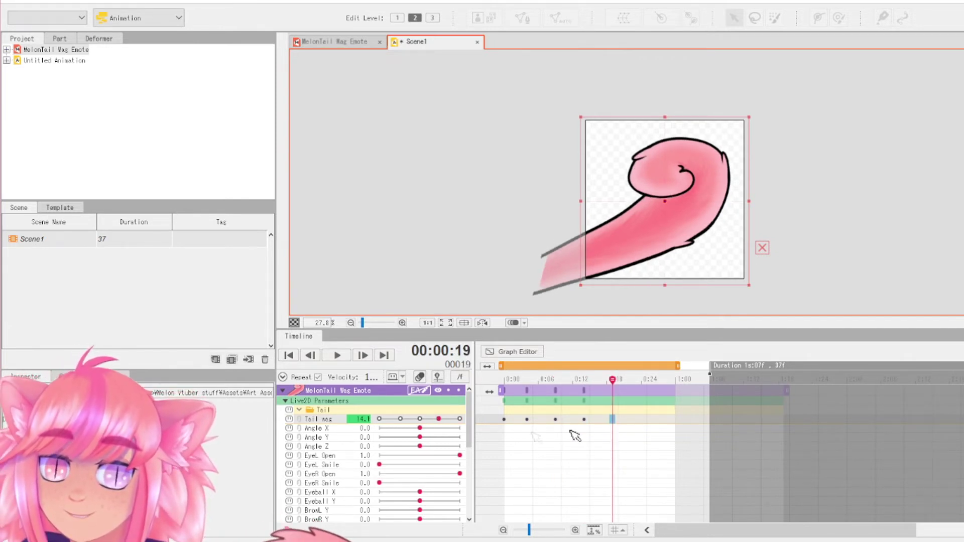
pyautogui.click(420, 419)
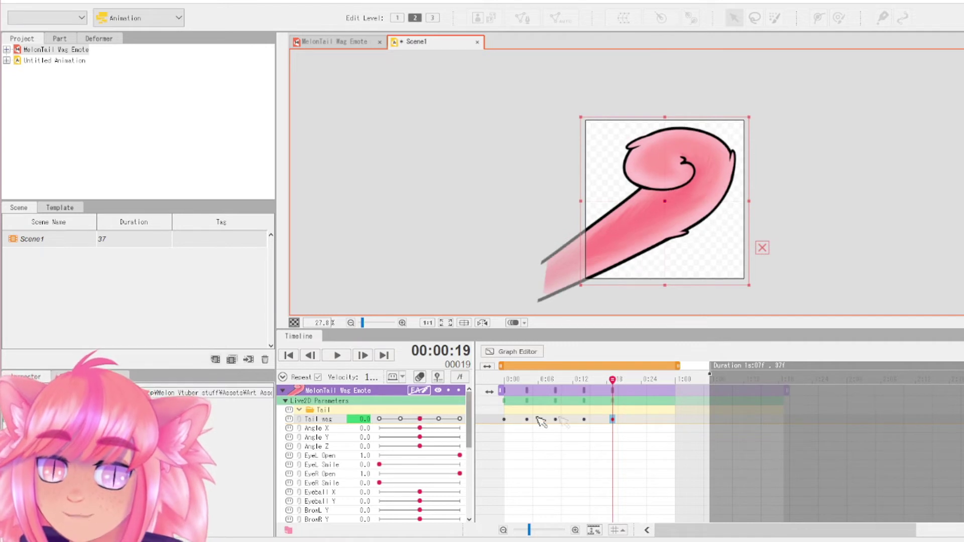
# Step: Keyframe Tail wag at -14.4 on frame 23 and -30 on frame 28, and play back the wag
pyautogui.click(635, 419)
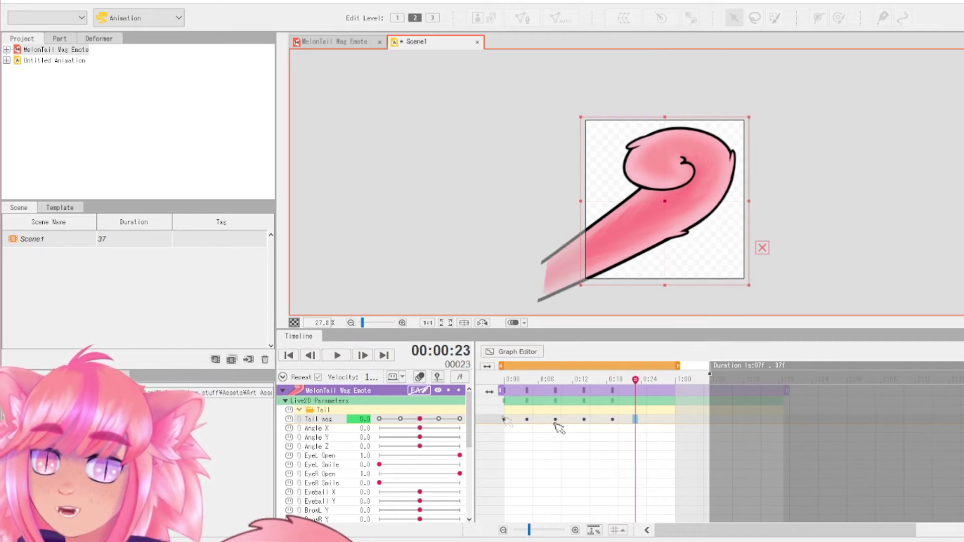
pyautogui.click(400, 419)
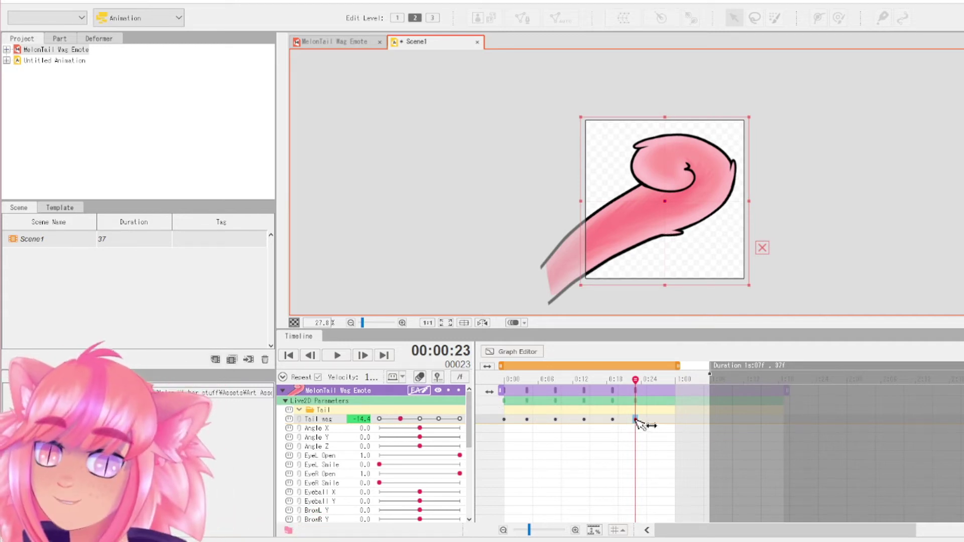
pyautogui.moveTo(400, 420); pyautogui.dragTo(379, 419)
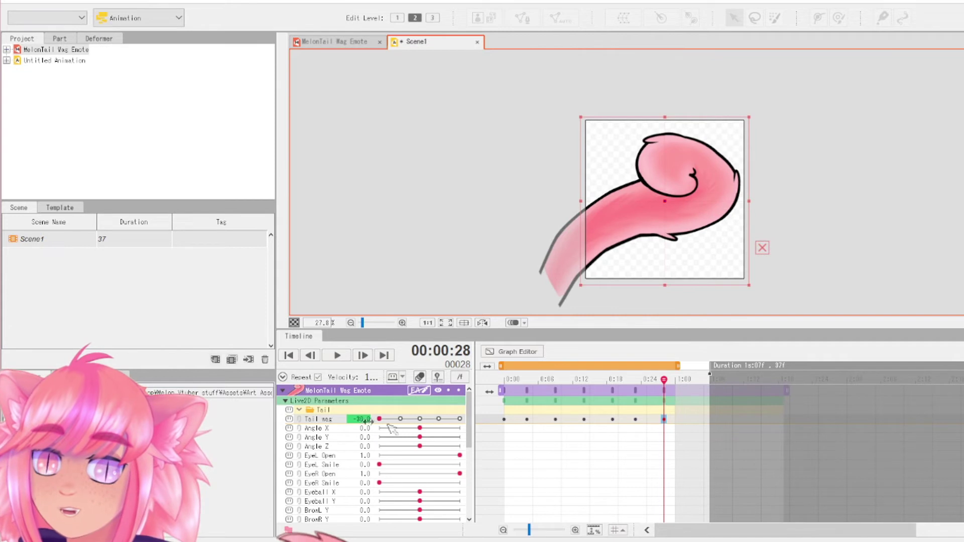
pyautogui.click(338, 357)
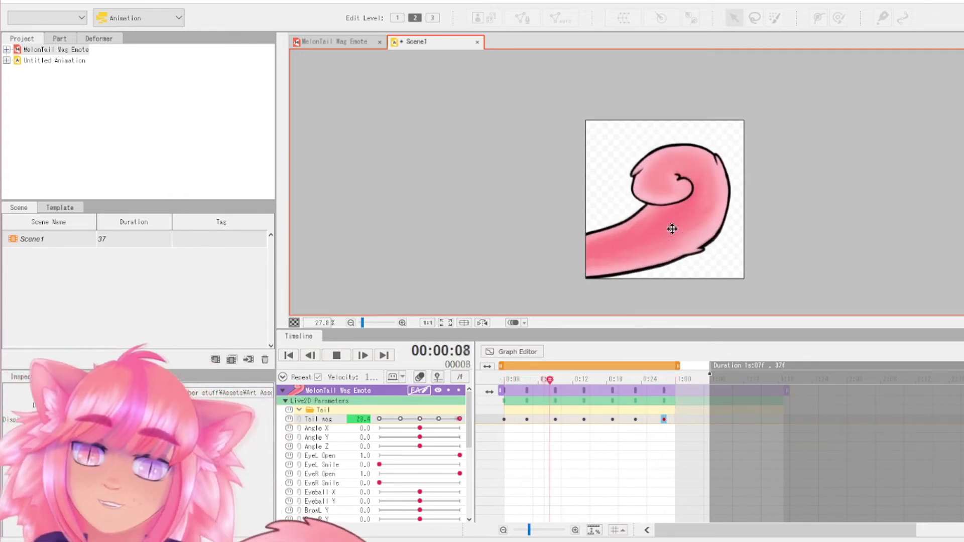
pyautogui.click(337, 355)
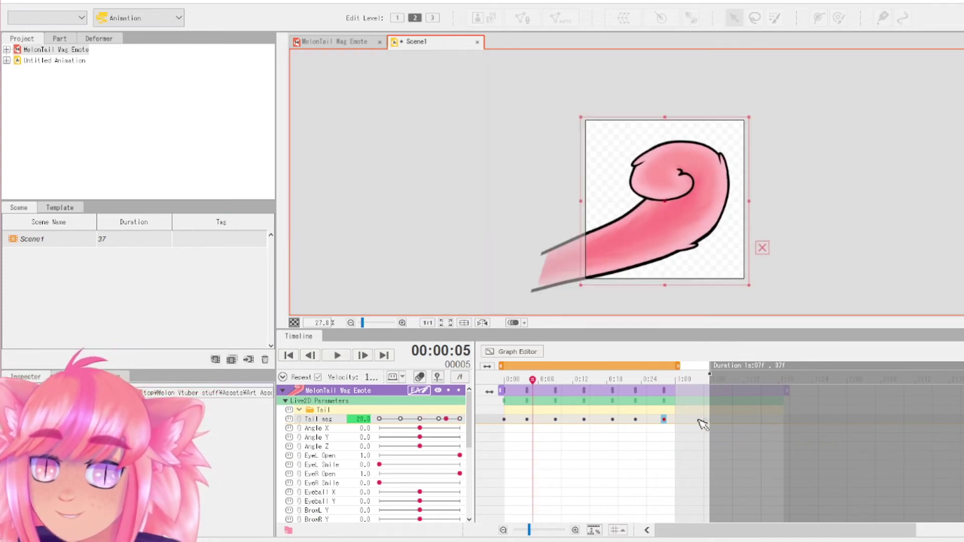
# Step: Extend the work area to the end of the 37-frame scene and select the Tail wag keyframe on frame 28
pyautogui.moveTo(678, 369); pyautogui.dragTo(706, 369)
pyautogui.click(660, 428)
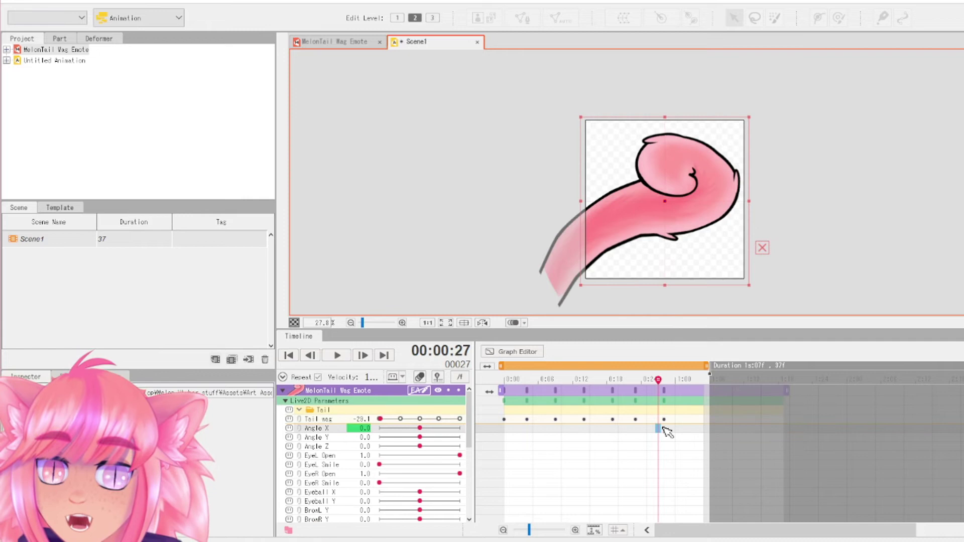
pyautogui.click(667, 419)
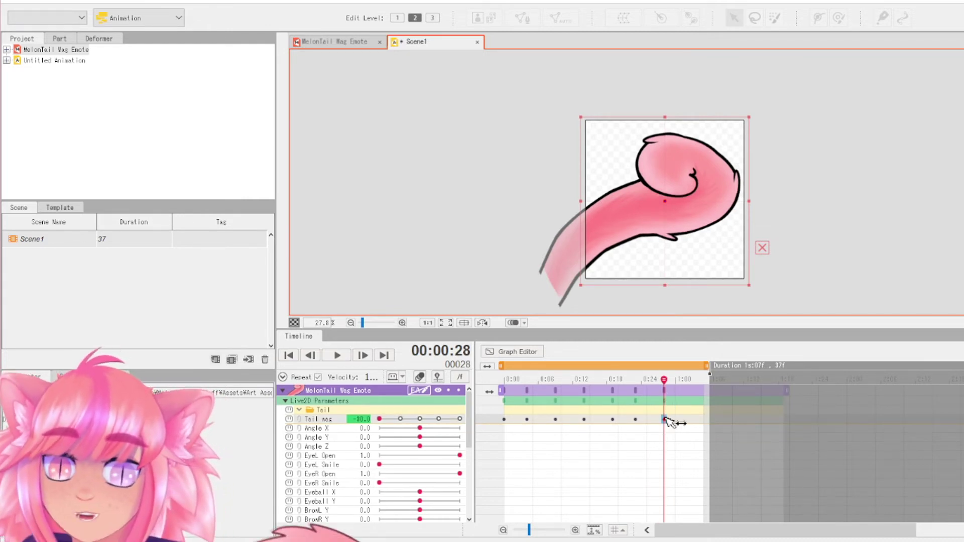
# Step: Complete the return to neutral with Tail wag keyframes of -14.4 on frame 32 and 0 on frame 35
pyautogui.click(689, 421)
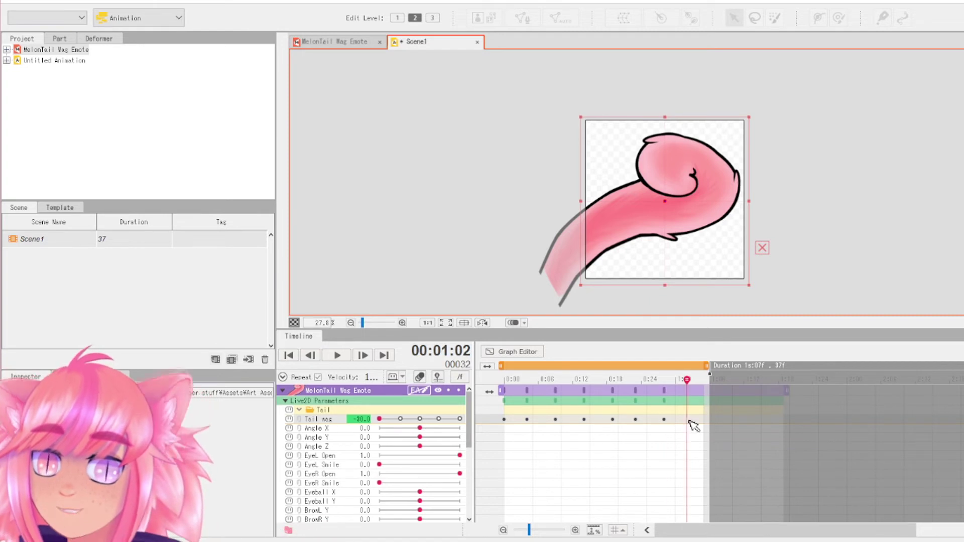
pyautogui.click(401, 419)
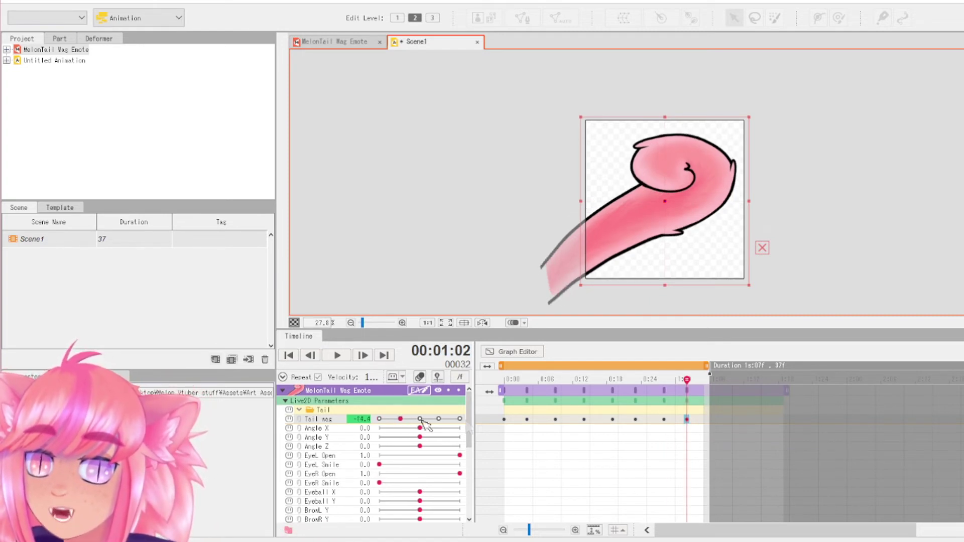
pyautogui.click(704, 419)
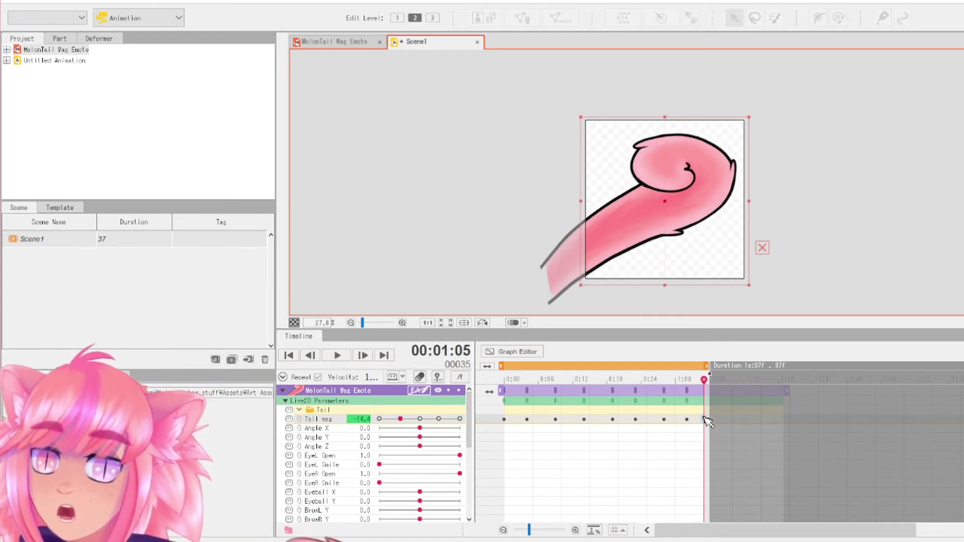
pyautogui.click(420, 419)
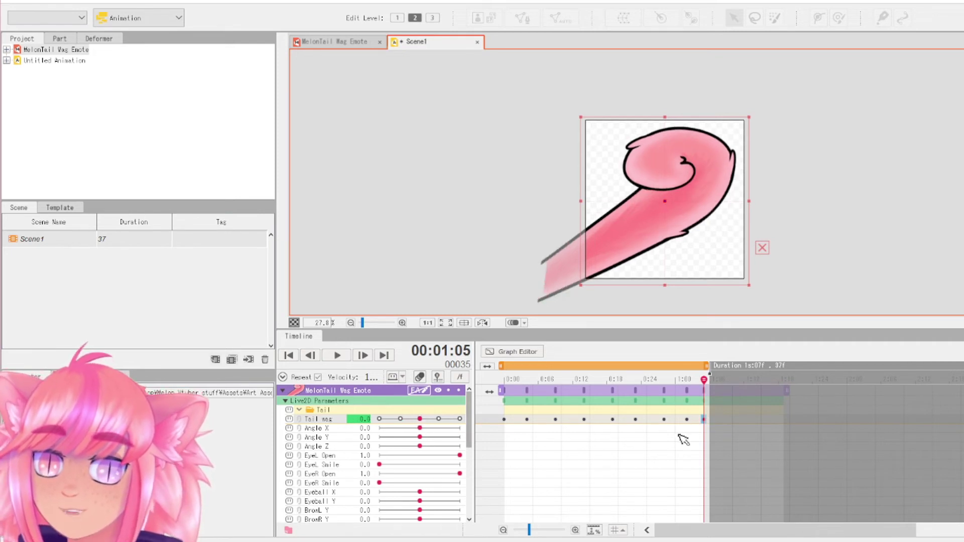
# Step: Scrub through the animation from frame 0 to frame 35 and play back the complete wag
pyautogui.click(505, 391)
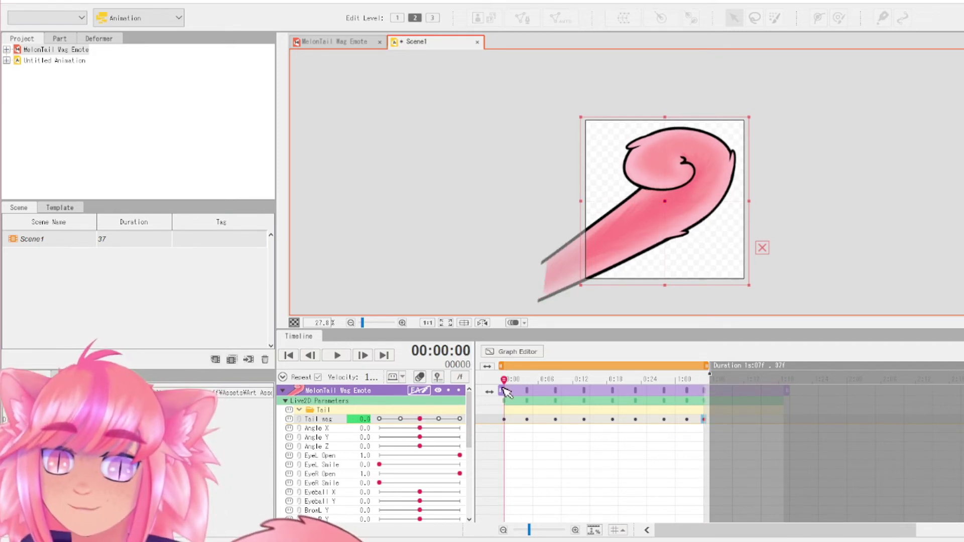
pyautogui.moveTo(505, 390); pyautogui.dragTo(707, 393)
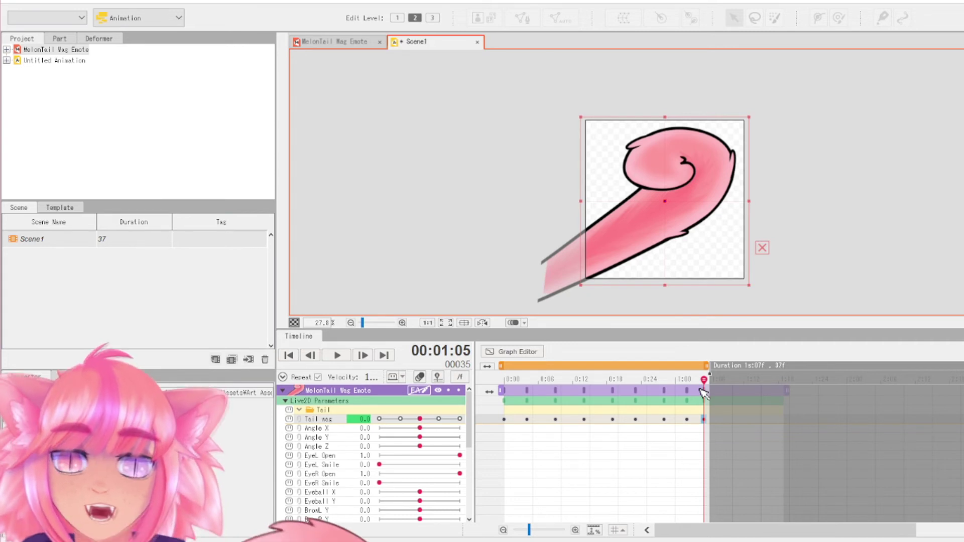
pyautogui.moveTo(699, 392); pyautogui.dragTo(624, 394)
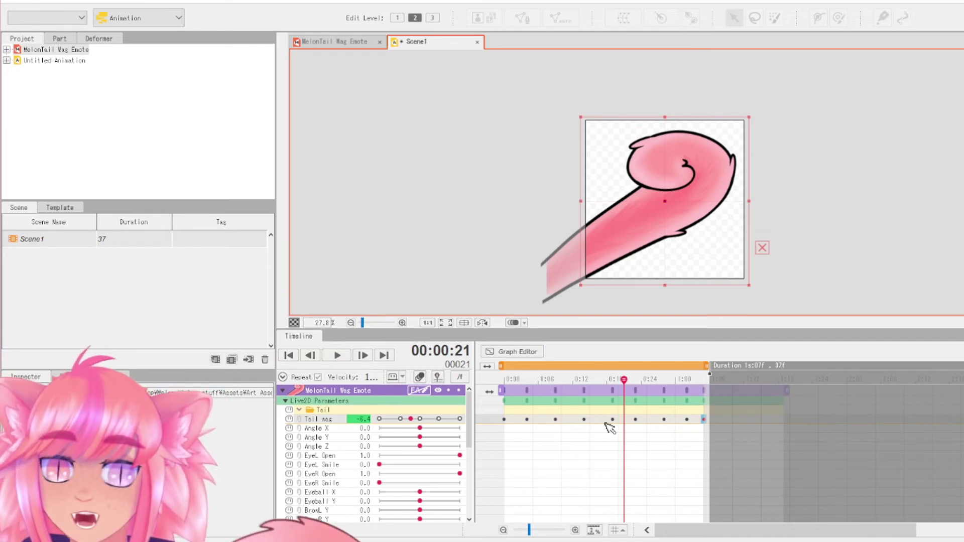
pyautogui.click(337, 356)
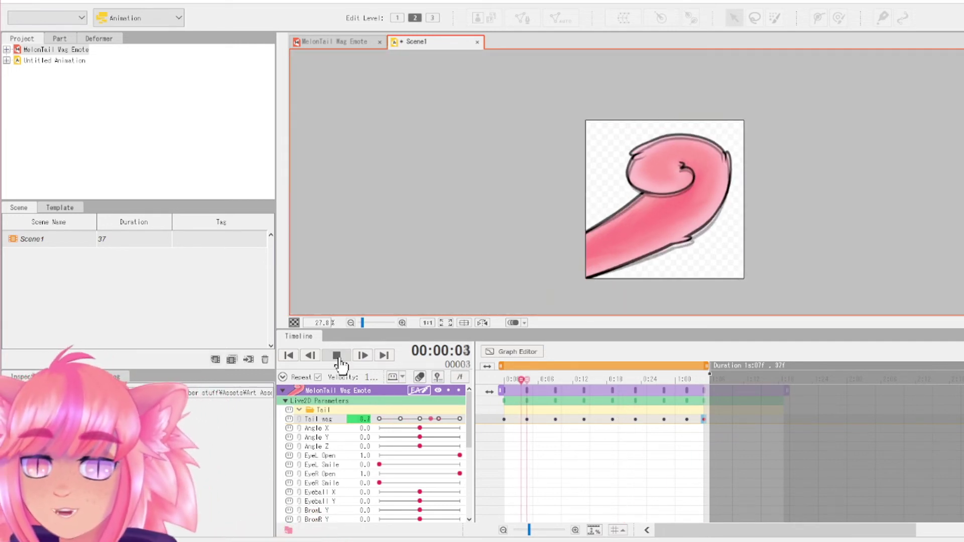
pyautogui.click(337, 356)
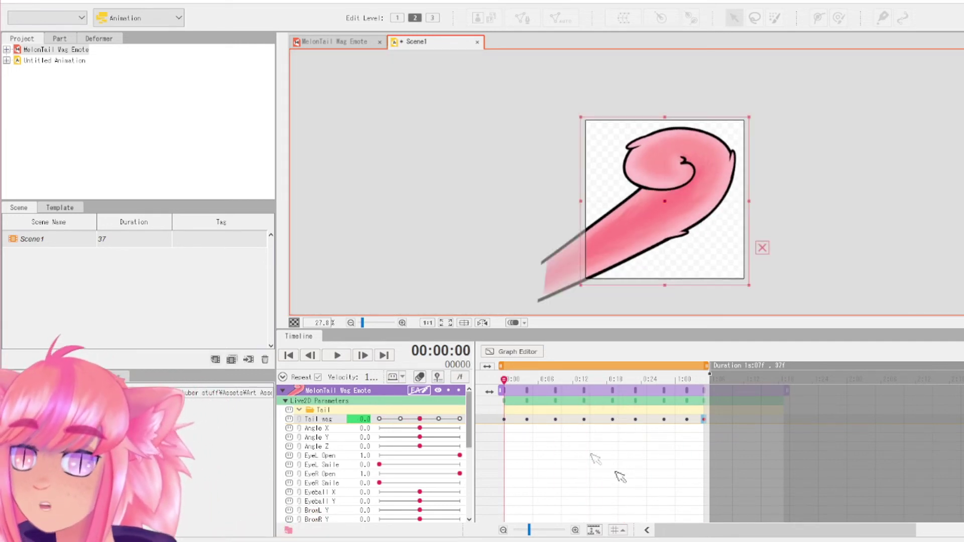
# Step: Move the Tail wag keyframes on frames 4, 9, 14, 19 and 23 to frames 2, 4, 7, 10 and 13
pyautogui.click(526, 419)
pyautogui.moveTo(520, 420); pyautogui.dragTo(544, 420)
pyautogui.click(555, 420)
pyautogui.click(611, 420)
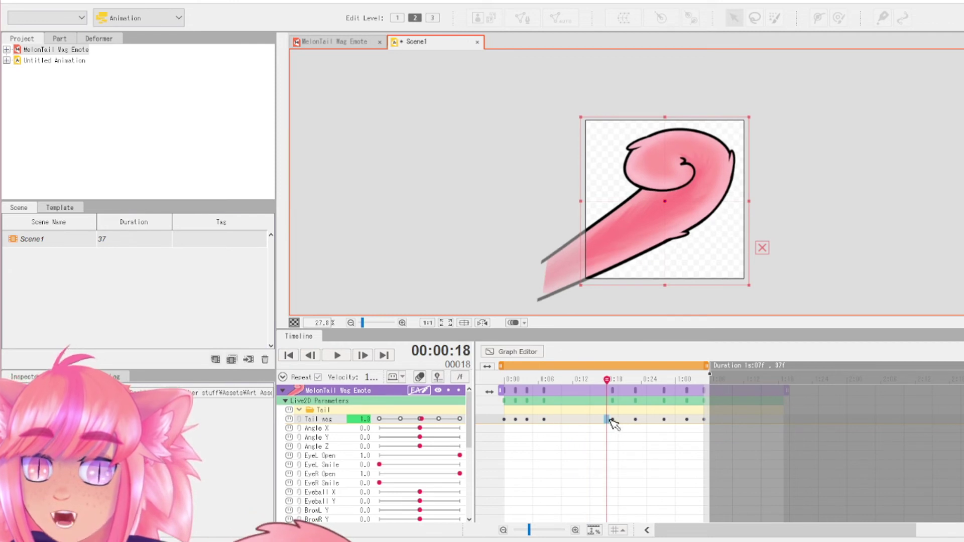
pyautogui.moveTo(611, 420); pyautogui.dragTo(579, 427)
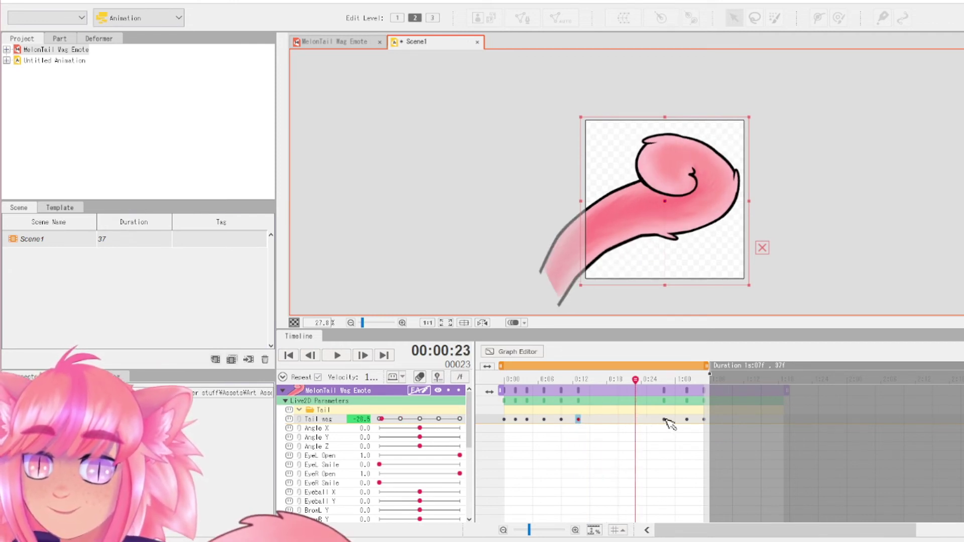
# Step: Move the last three Tail wag keyframes, on frames 28, 32 and 35, to frames 16, 19 and 22
pyautogui.moveTo(666, 420); pyautogui.dragTo(597, 424)
pyautogui.click(687, 420)
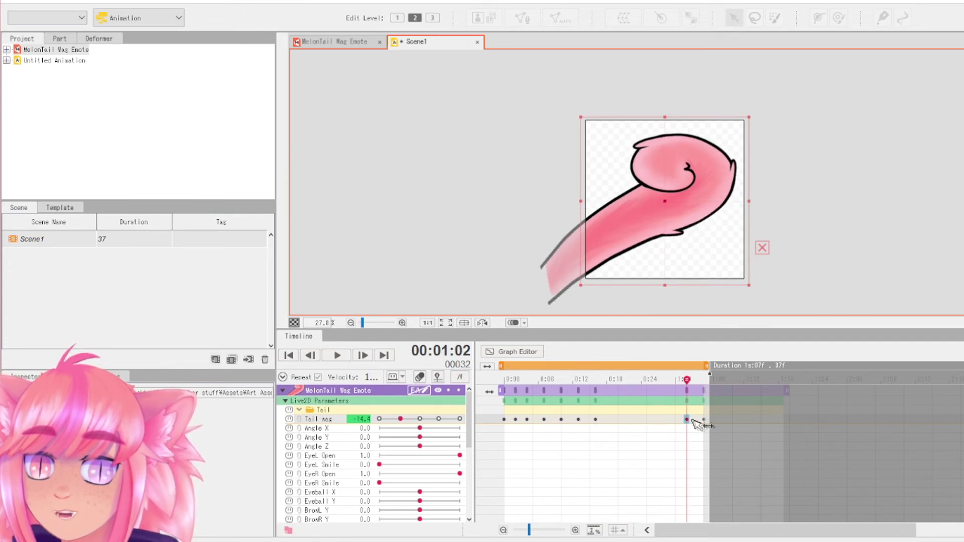
pyautogui.moveTo(616, 426); pyautogui.dragTo(612, 425)
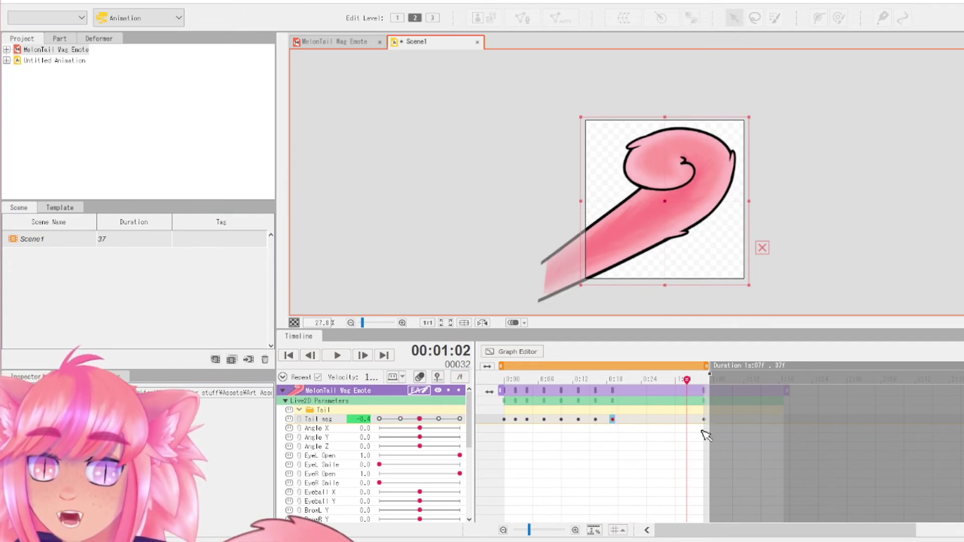
pyautogui.click(704, 421)
pyautogui.moveTo(702, 422); pyautogui.dragTo(639, 424)
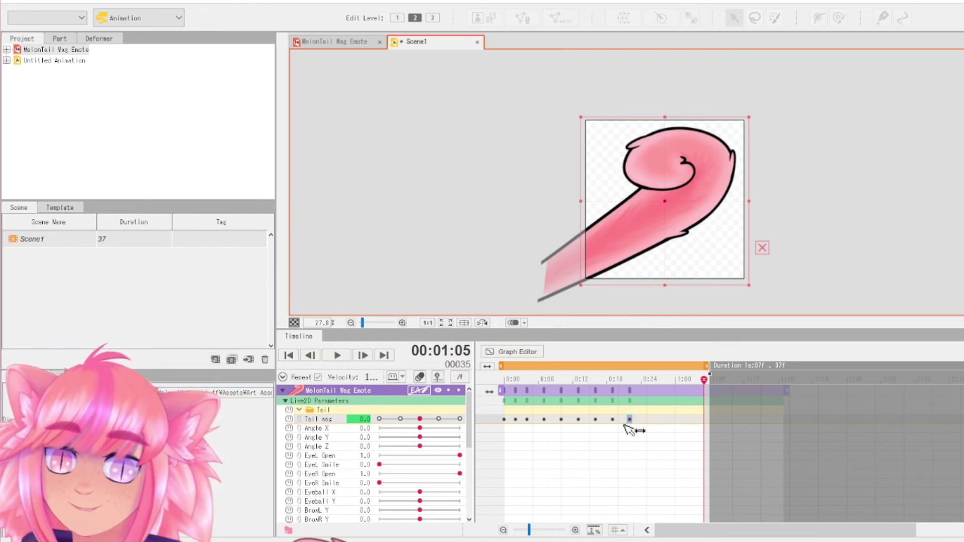
# Step: Preview the faster wag and shorten the scene to 23 frames so it ends at the last keyframe
pyautogui.moveTo(701, 386); pyautogui.dragTo(635, 396)
pyautogui.press('space')
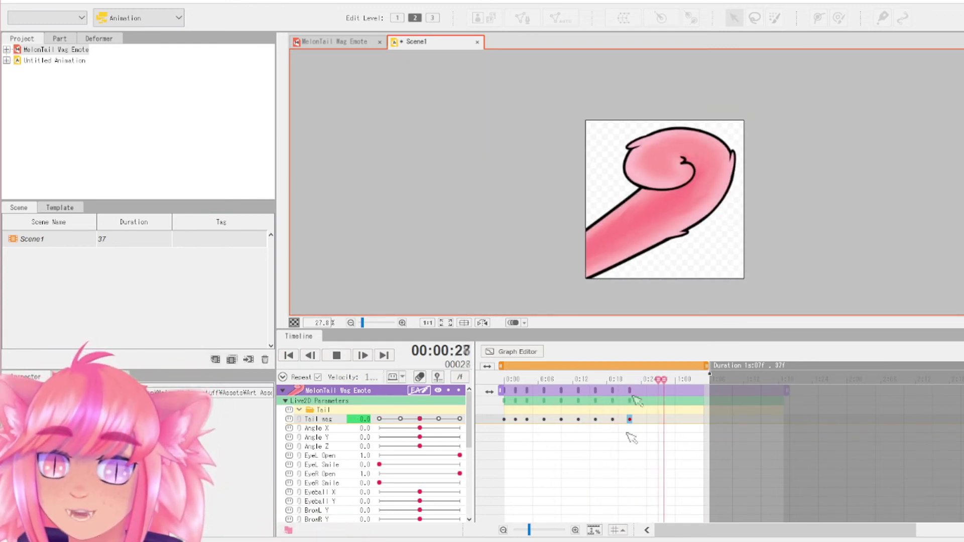
pyautogui.click(338, 357)
pyautogui.moveTo(706, 365); pyautogui.dragTo(631, 366)
pyautogui.press('space')
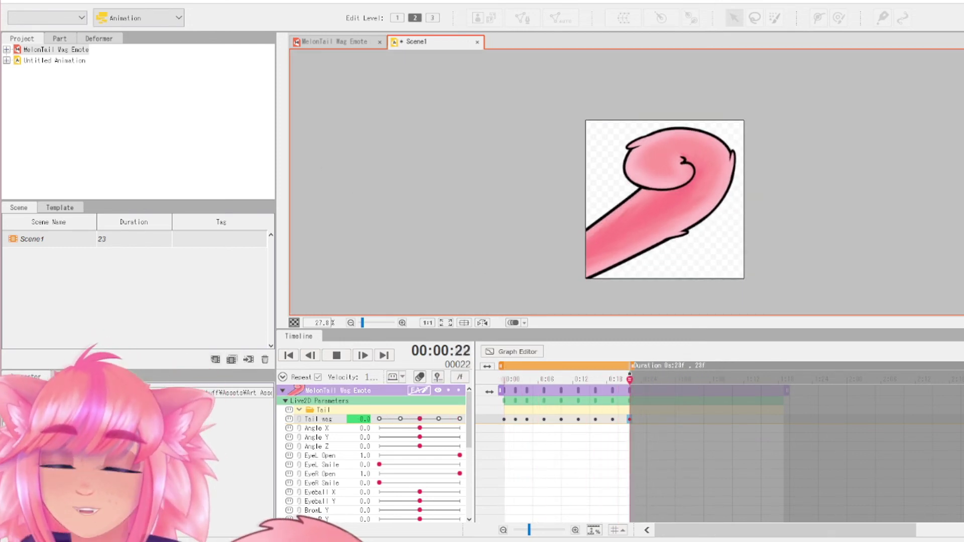
pyautogui.click(10, 1)
pyautogui.moveTo(120, 197)
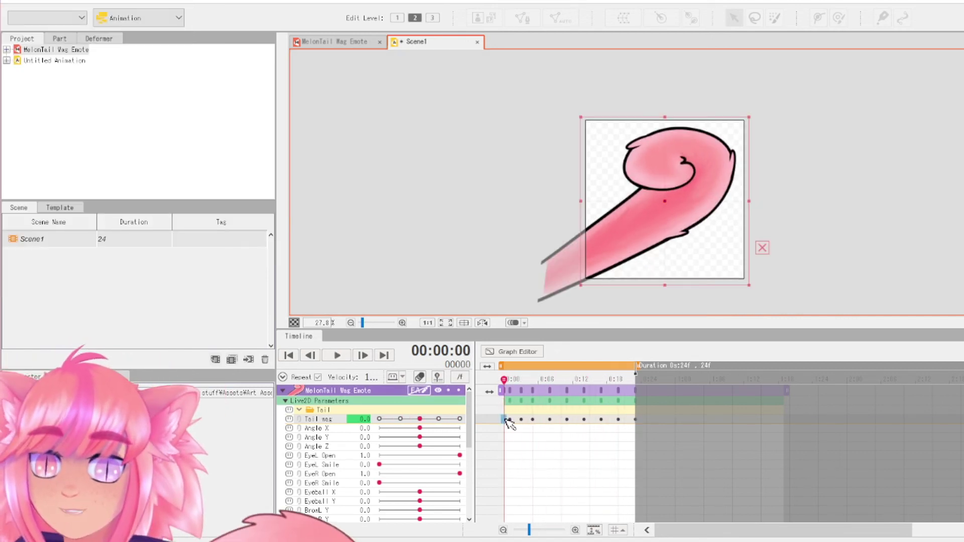
# Step: Select all Tail wag keyframes, adjust their spacing to an interval of 121%, and preview the wag
pyautogui.moveTo(508, 422); pyautogui.dragTo(644, 426)
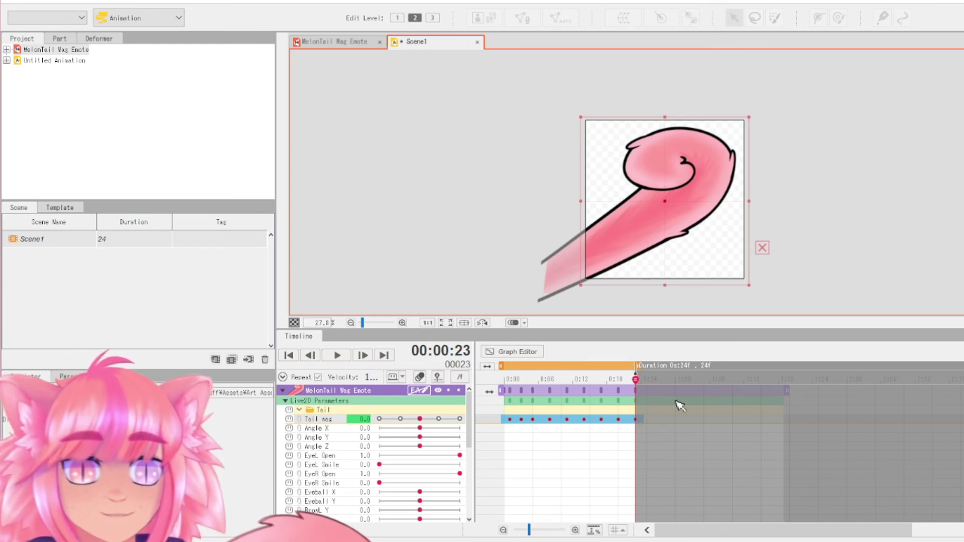
pyautogui.click(592, 531)
pyautogui.moveTo(563, 482); pyautogui.dragTo(599, 244)
pyautogui.moveTo(582, 256); pyautogui.dragTo(539, 271)
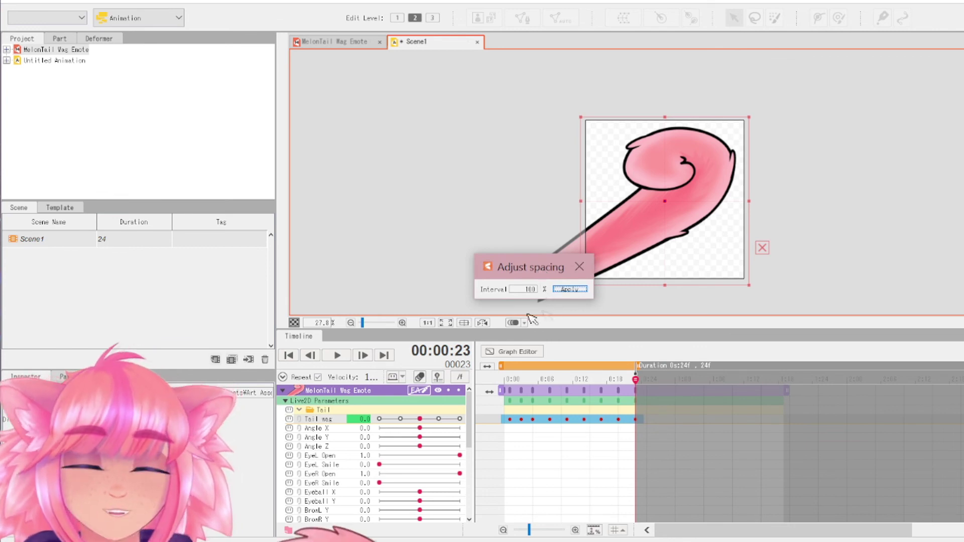
pyautogui.doubleClick(528, 289)
pyautogui.write('121')
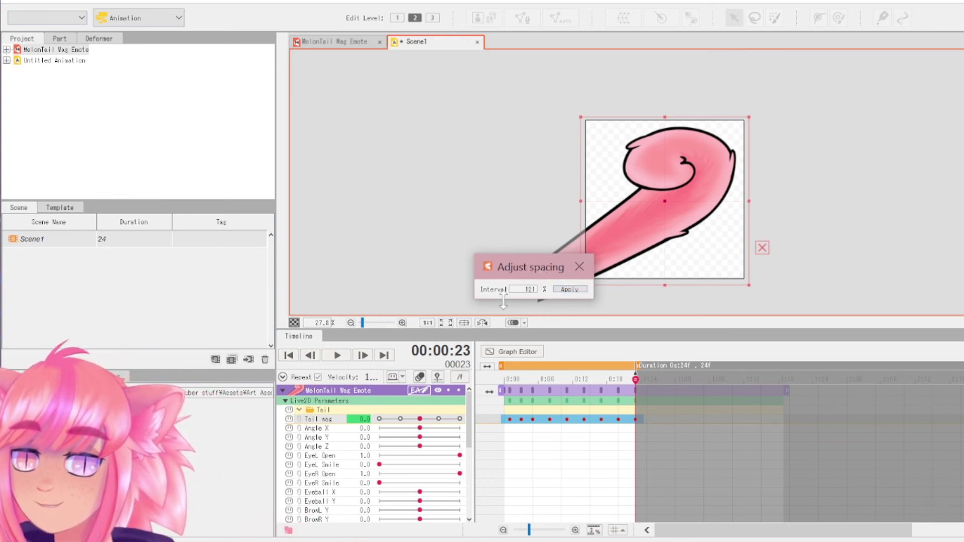
pyautogui.click(561, 291)
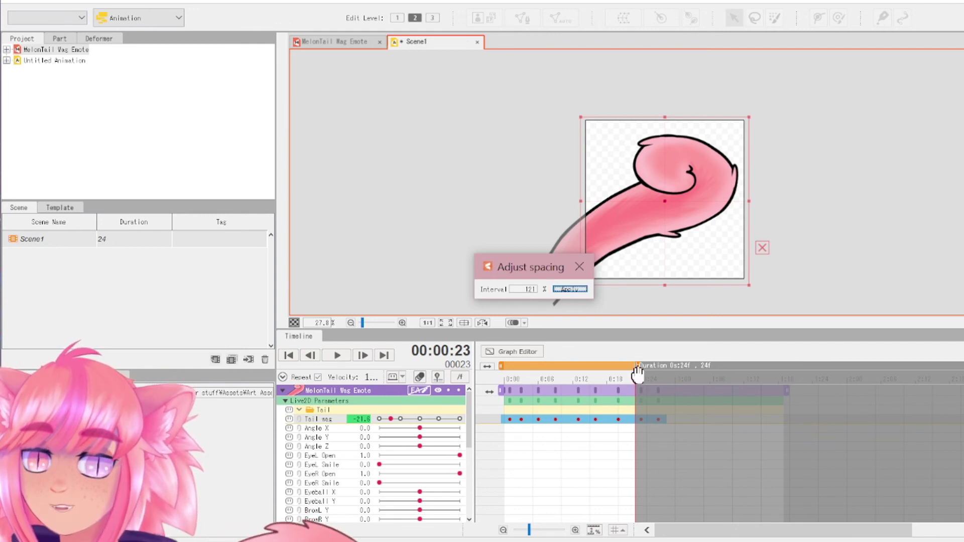
pyautogui.moveTo(636, 380); pyautogui.dragTo(502, 390)
pyautogui.click(345, 360)
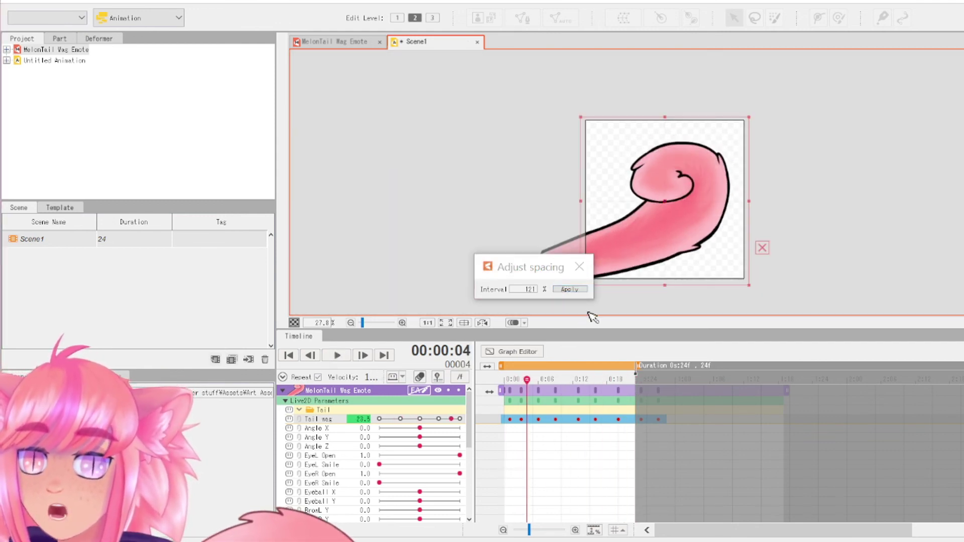
# Step: Tighten the spacing of the Tail wag keyframes with a 75% interval and play back the wag from frame 0
pyautogui.click(531, 290)
pyautogui.click(571, 332)
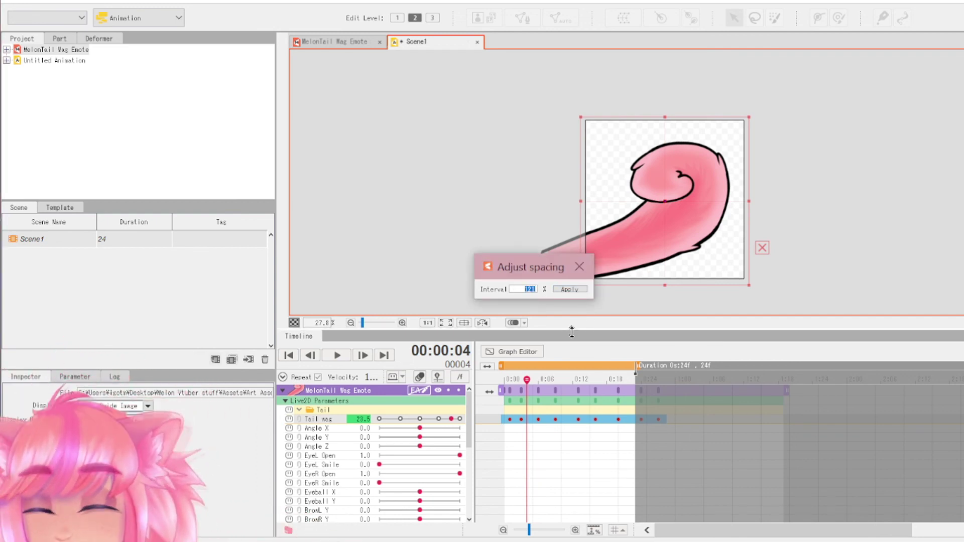
pyautogui.press('Return')
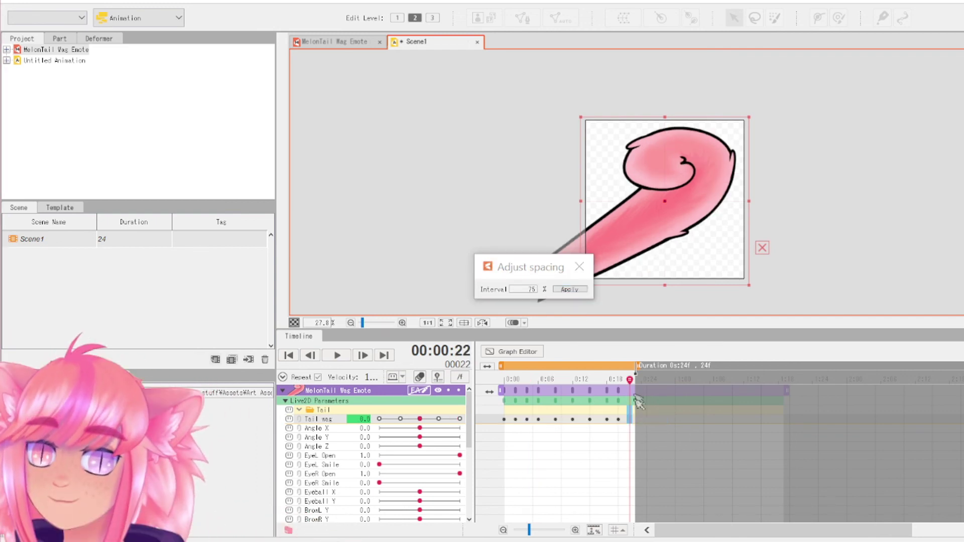
pyautogui.moveTo(635, 396); pyautogui.dragTo(623, 380)
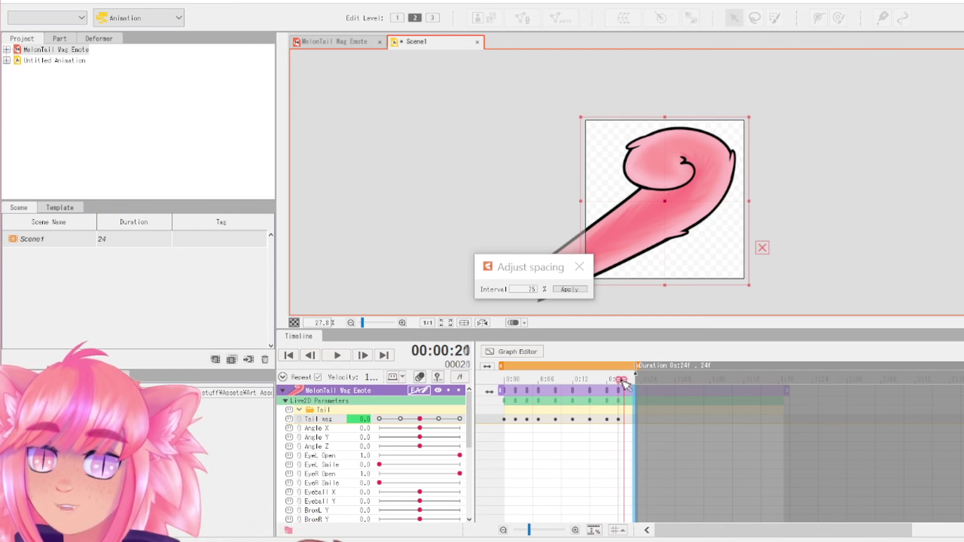
pyautogui.click(337, 355)
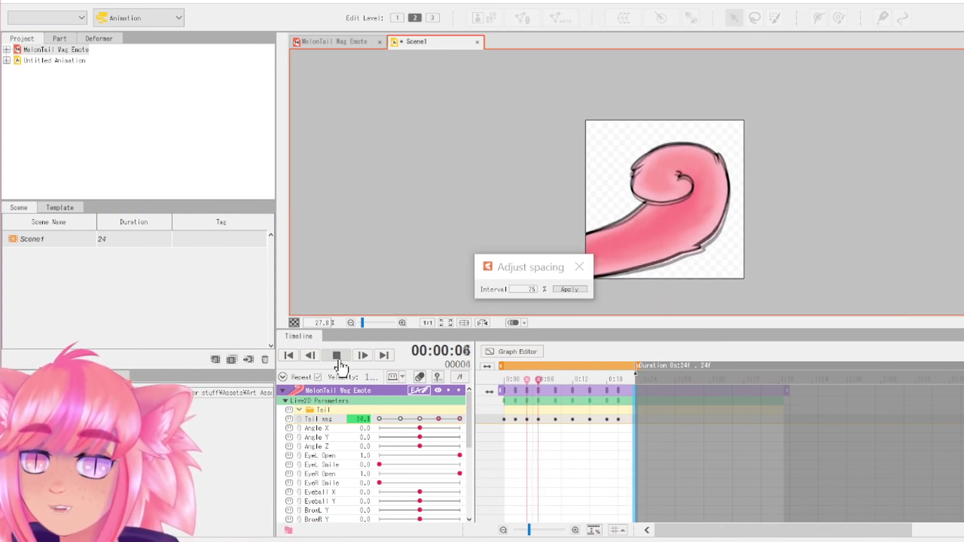
pyautogui.click(336, 355)
# Step: Shorten the scene to 21 frames and move the Tail wag keyframe on frame 12 to frame 13
pyautogui.moveTo(643, 364); pyautogui.dragTo(621, 368)
pyautogui.click(556, 419)
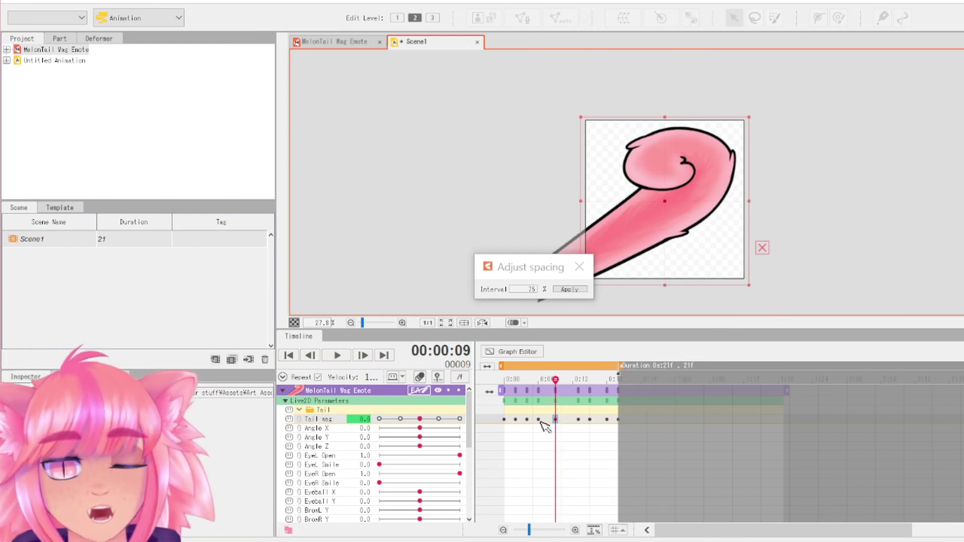
pyautogui.click(572, 419)
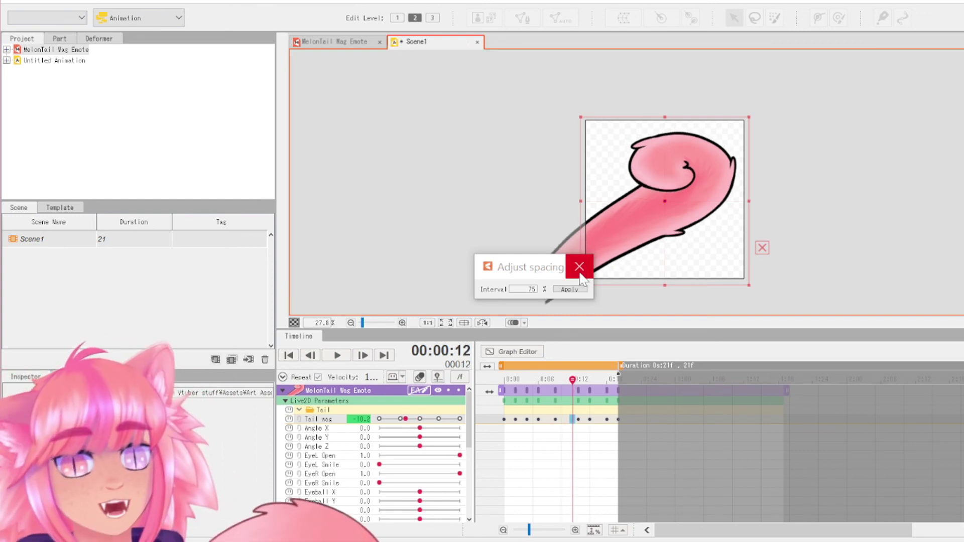